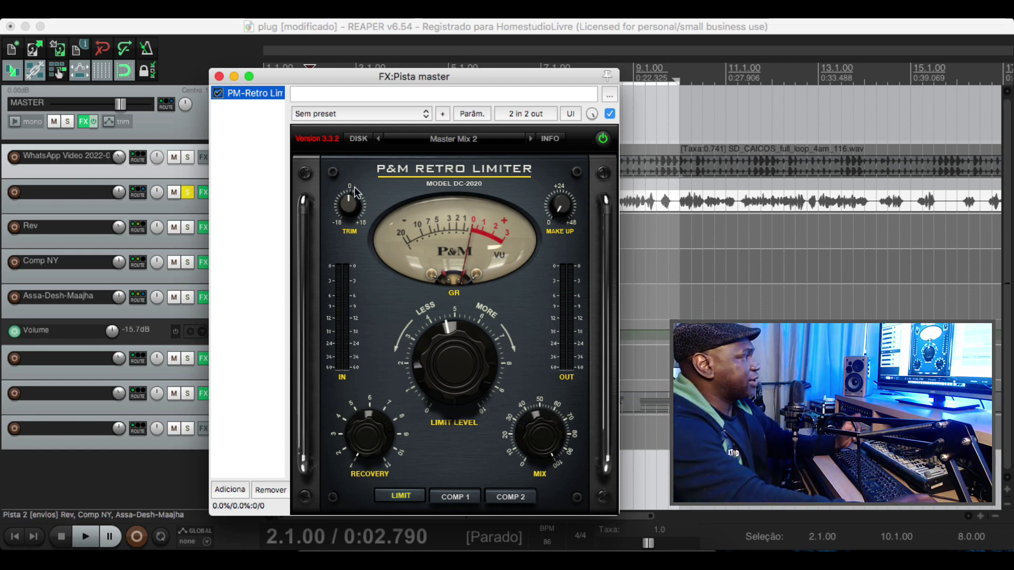
Add the PM-Basspeg plug-in from the Plug and Mix list to the master effects chain, then remove it after viewing
{"action": "left_click", "coordinate": [225, 491]}
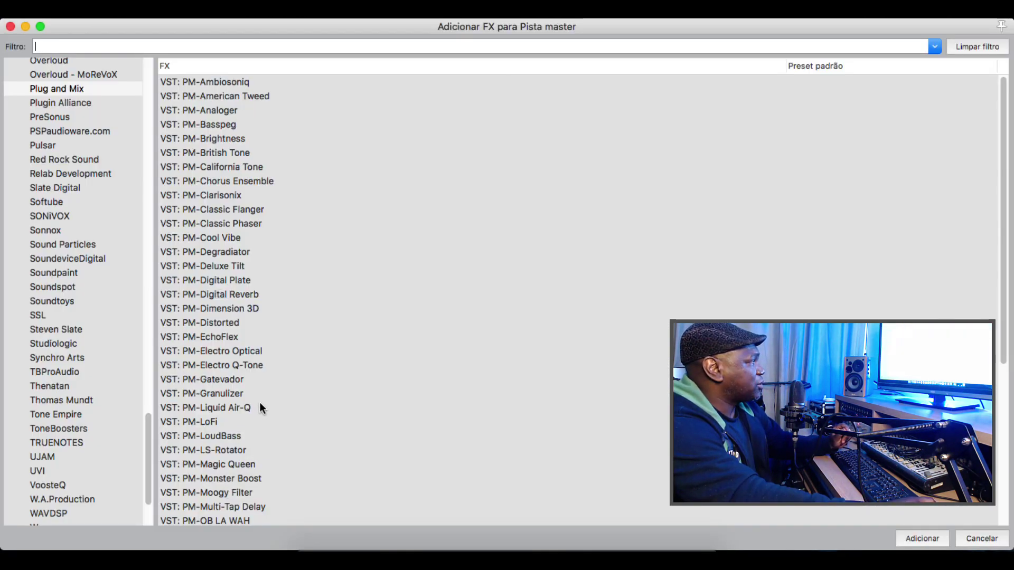
{"action": "scroll", "coordinate": [100, 287], "scroll_direction": "up", "scroll_amount": 8}
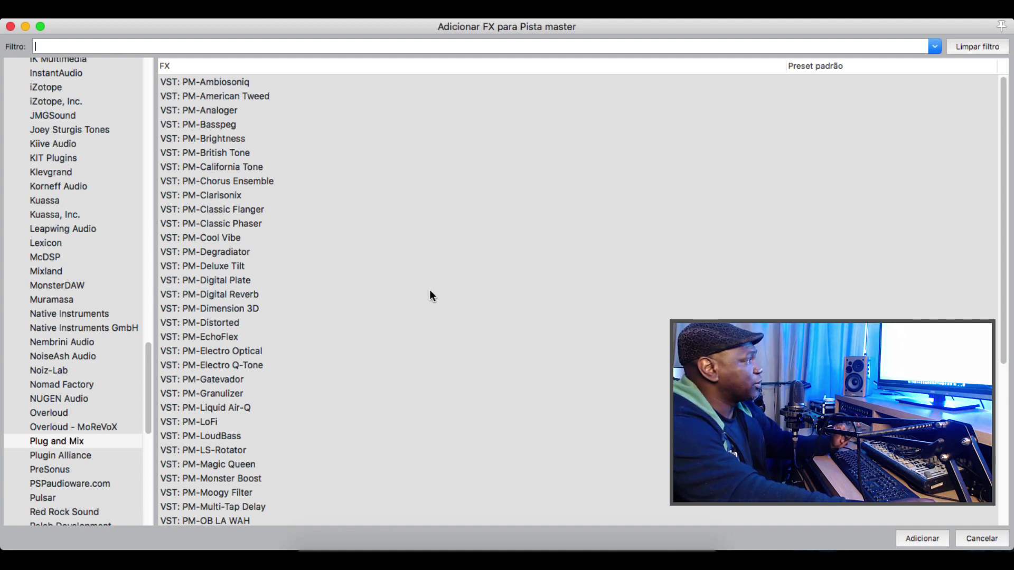
{"action": "scroll", "coordinate": [227, 209], "scroll_direction": "down", "scroll_amount": 2}
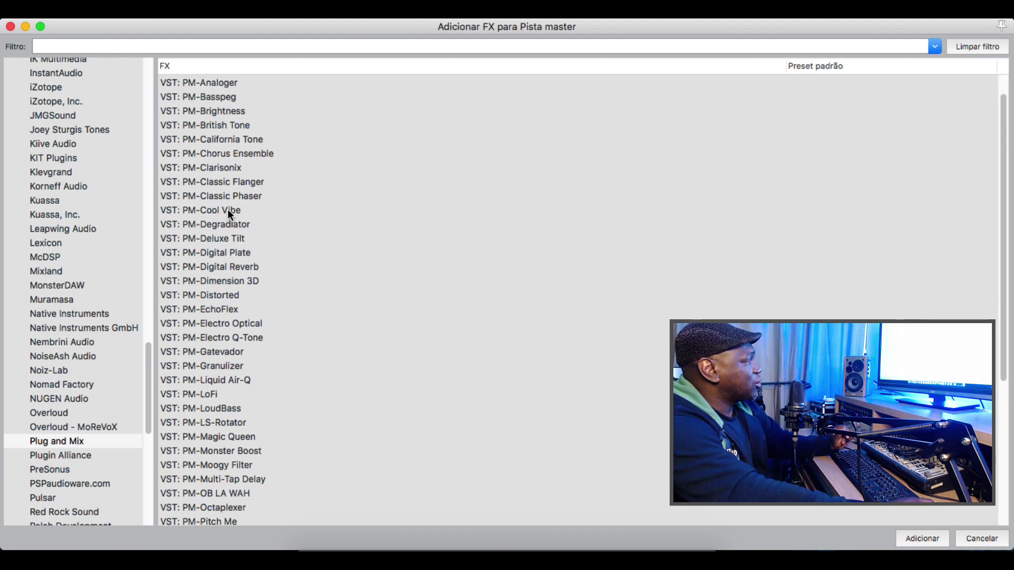
{"action": "scroll", "coordinate": [228, 214], "scroll_direction": "down", "scroll_amount": 5}
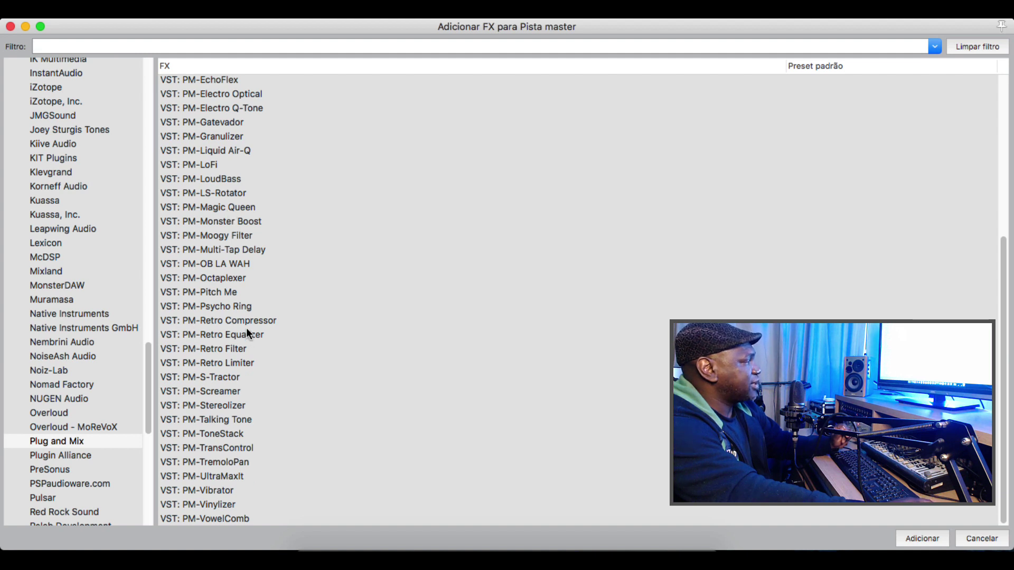
{"action": "scroll", "coordinate": [246, 327], "scroll_direction": "up", "scroll_amount": 6}
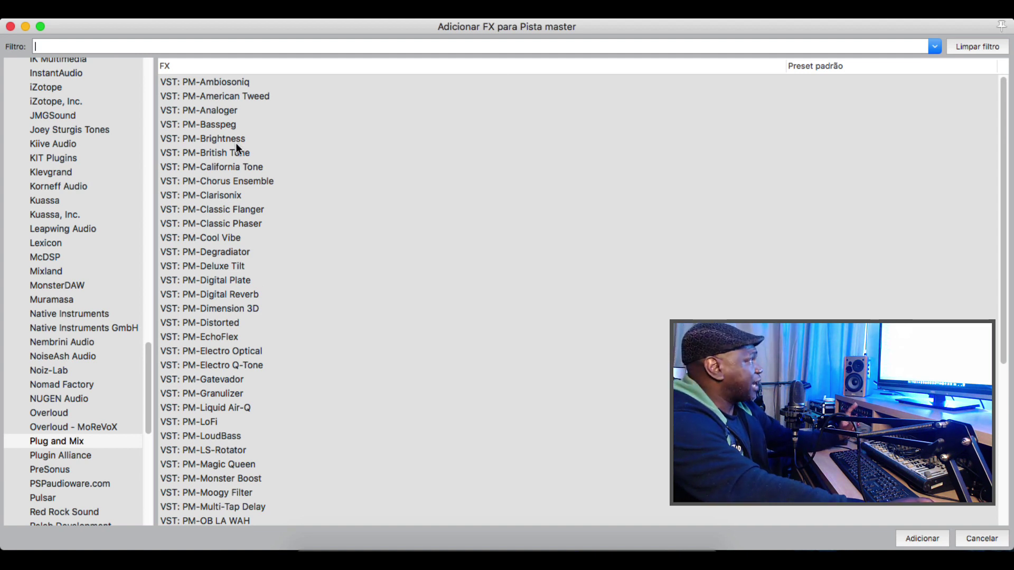
{"action": "left_click", "coordinate": [215, 122]}
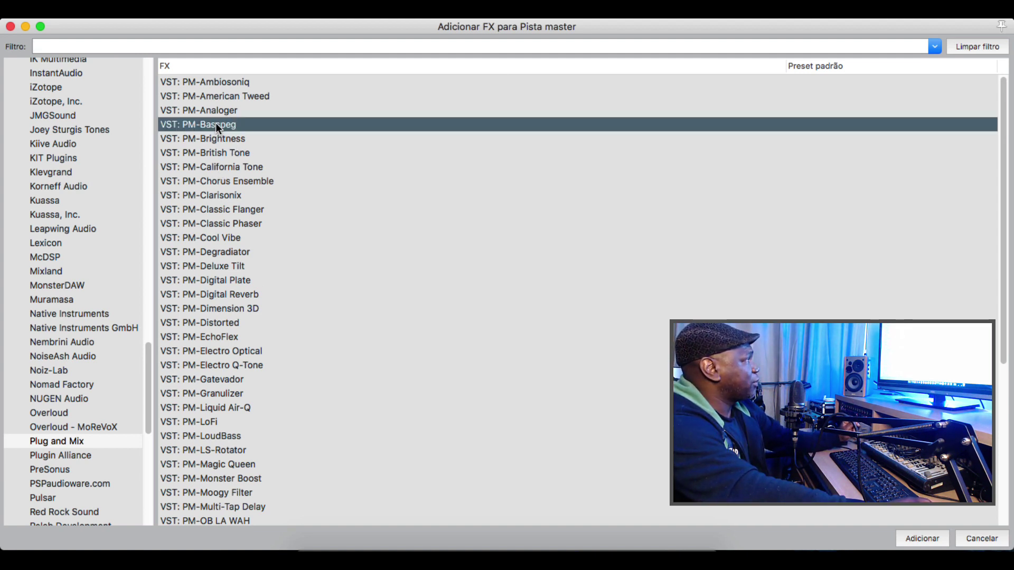
{"action": "left_click", "coordinate": [921, 537]}
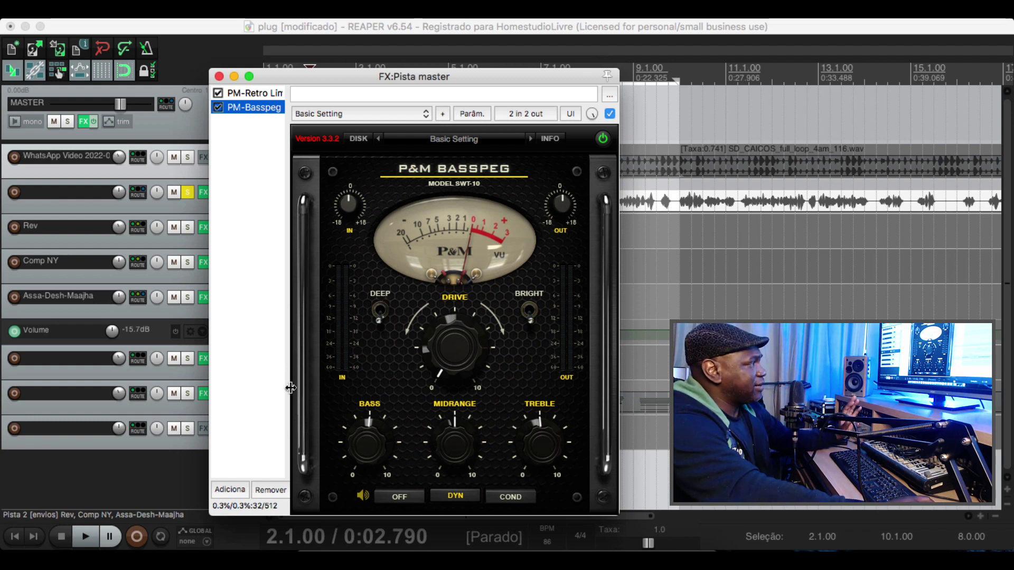
{"action": "left_click", "coordinate": [270, 490]}
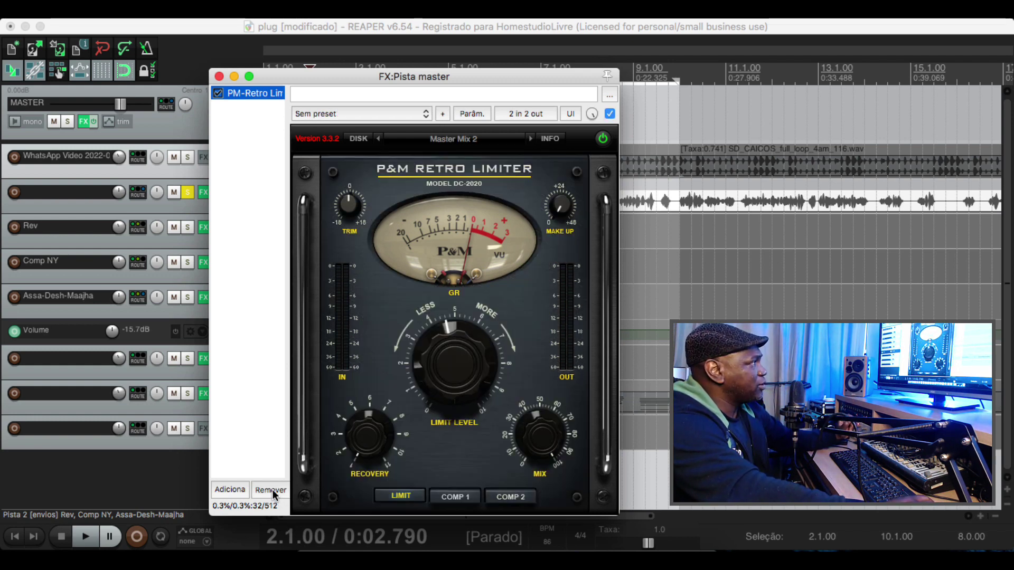
Load PM-Liquid Air-Q on the master effects chain to view its interface, then remove it
{"action": "left_click", "coordinate": [227, 490]}
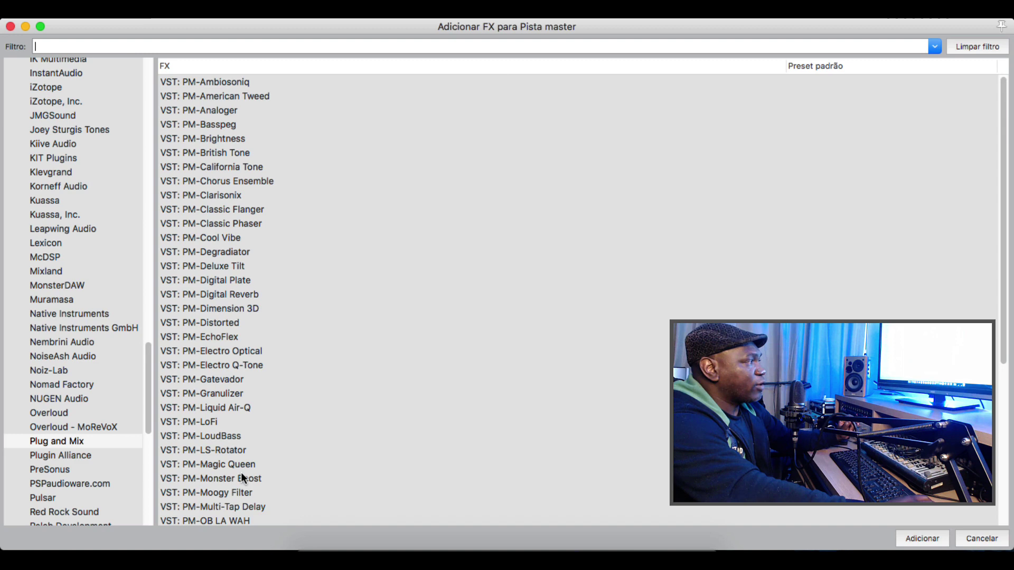
{"action": "left_click", "coordinate": [241, 408]}
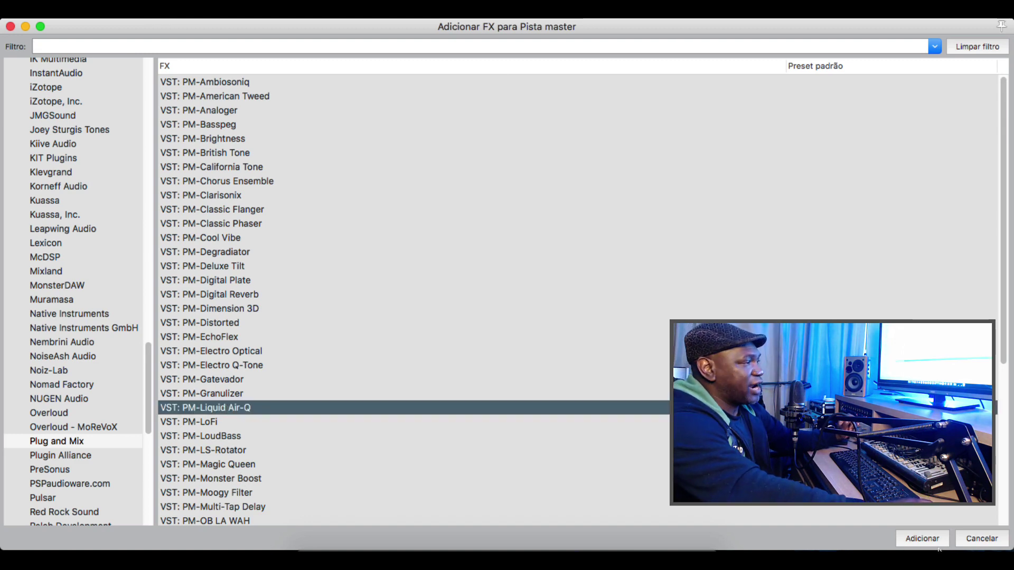
{"action": "left_click", "coordinate": [922, 539]}
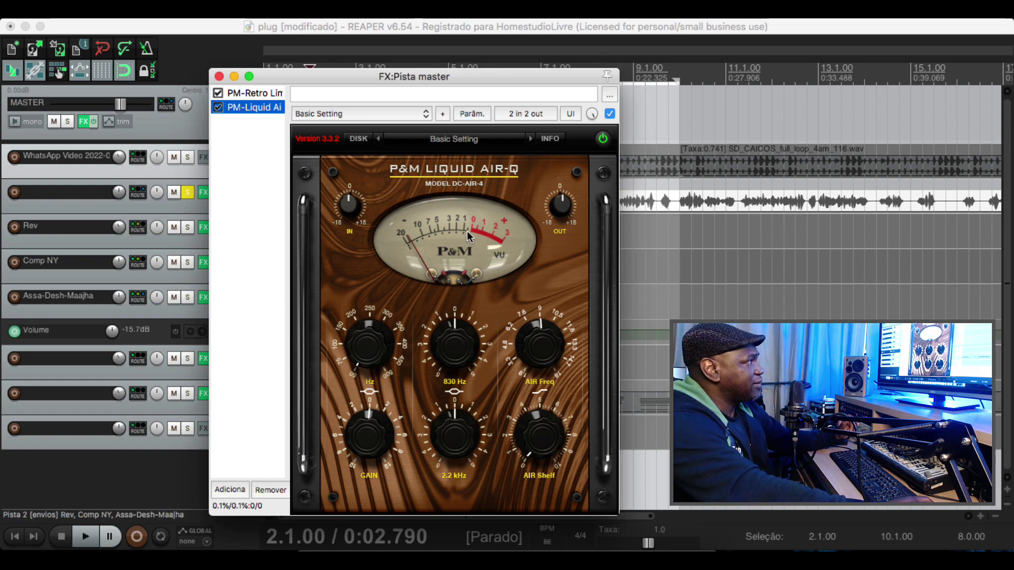
{"action": "left_click", "coordinate": [268, 490]}
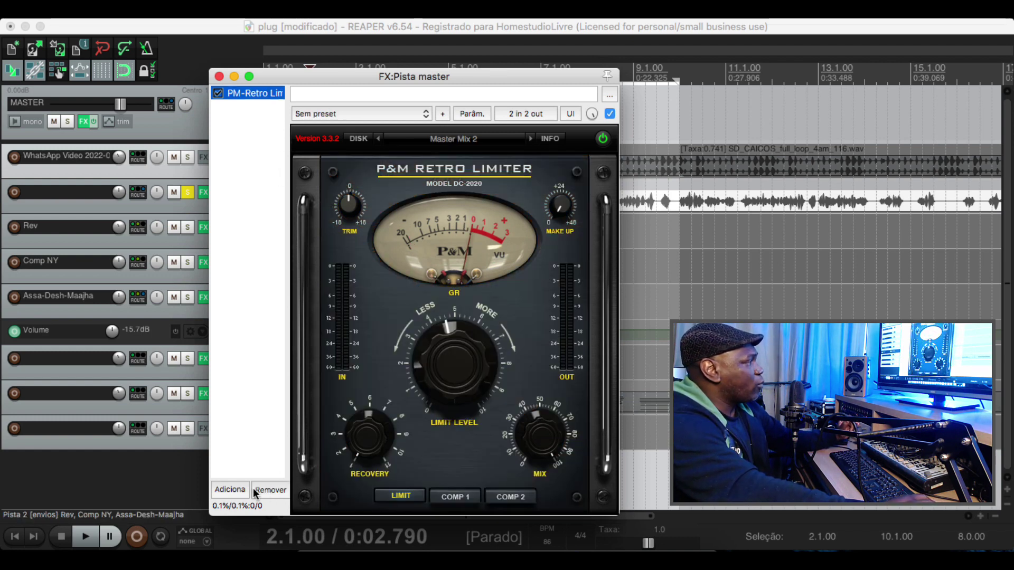
Load PM-Dimension 3D on the master effects chain to view its interface, then remove it
{"action": "left_click", "coordinate": [230, 489]}
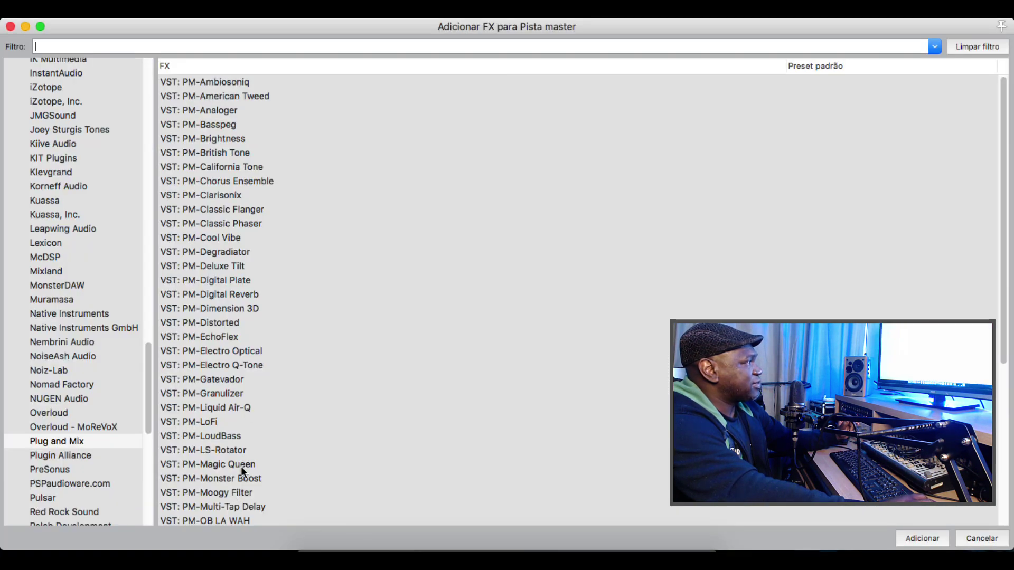
{"action": "left_click", "coordinate": [234, 311]}
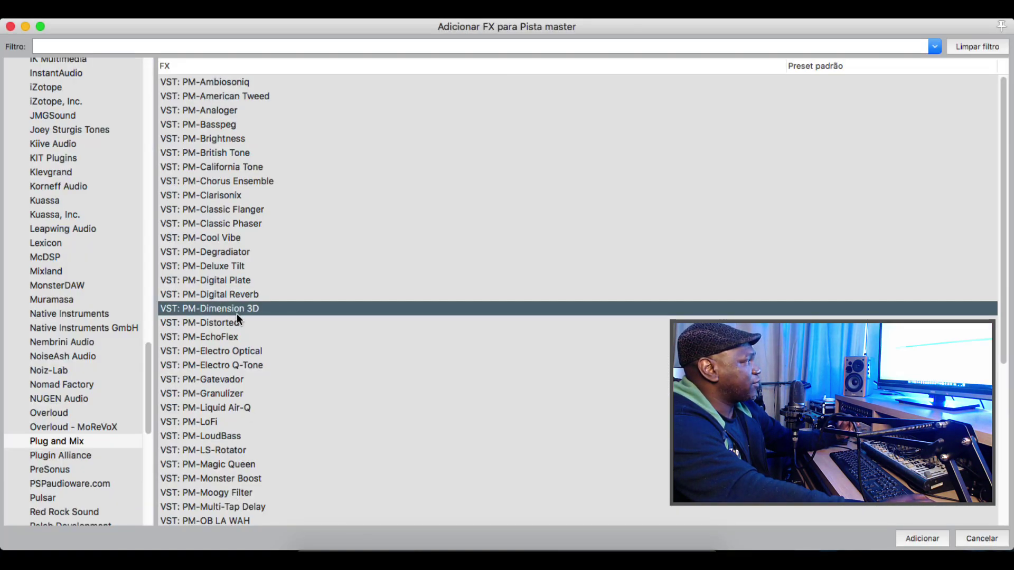
{"action": "left_click", "coordinate": [914, 537]}
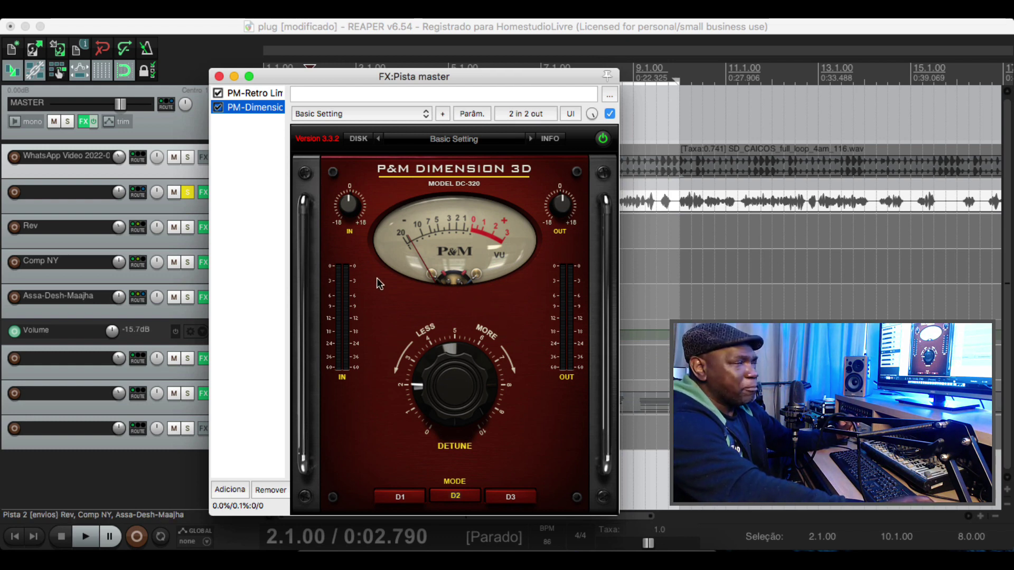
{"action": "left_click", "coordinate": [271, 488]}
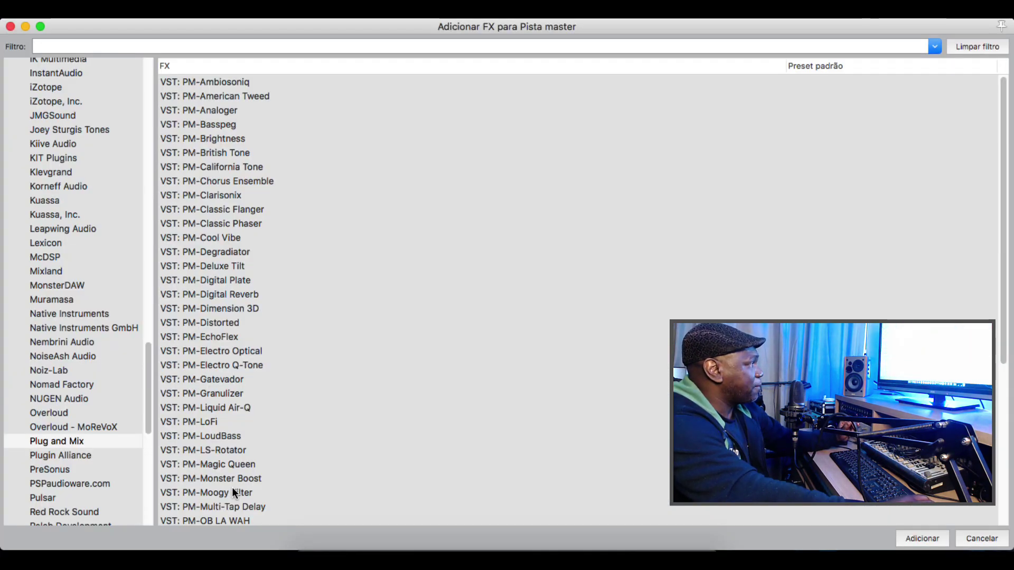
Load PM-Electro Optical on the master effects chain, compare its interface with PM-Retro Limiter, and remove PM-Electro Optical
{"action": "left_click", "coordinate": [226, 350]}
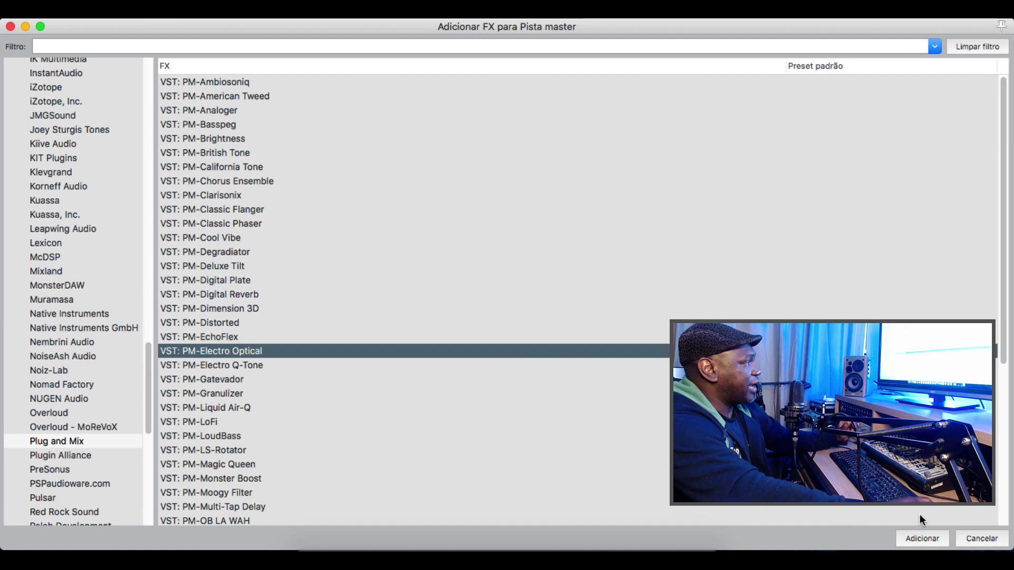
{"action": "left_click", "coordinate": [919, 536]}
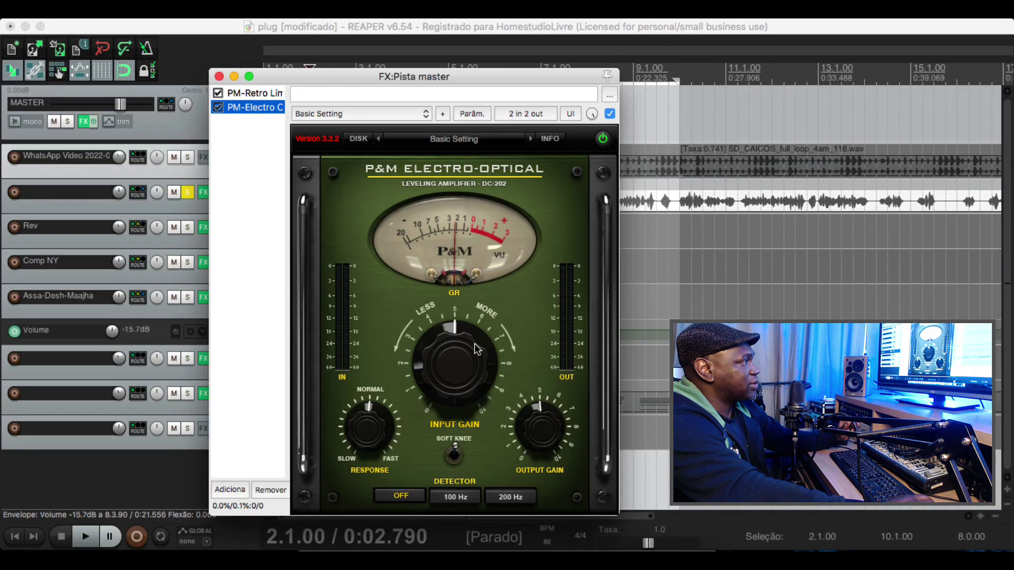
{"action": "left_click", "coordinate": [257, 95]}
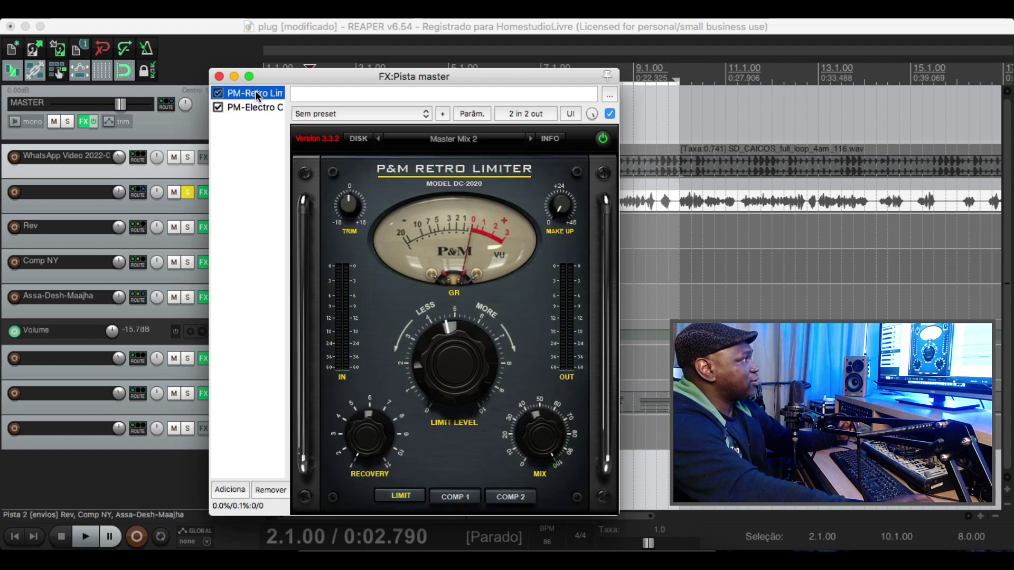
{"action": "left_click", "coordinate": [257, 95]}
{"action": "key", "text": "Escape"}
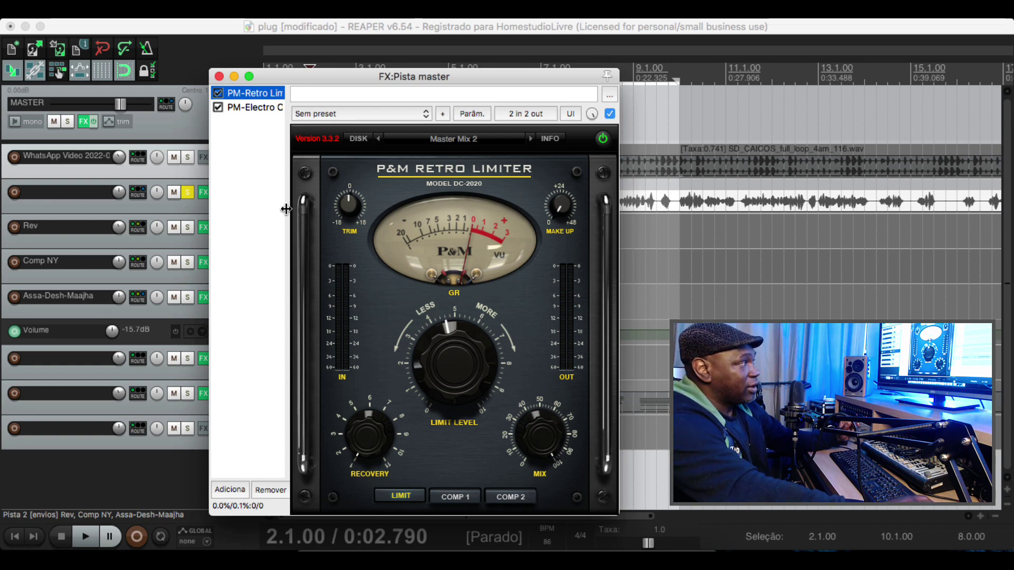
{"action": "left_click", "coordinate": [269, 107]}
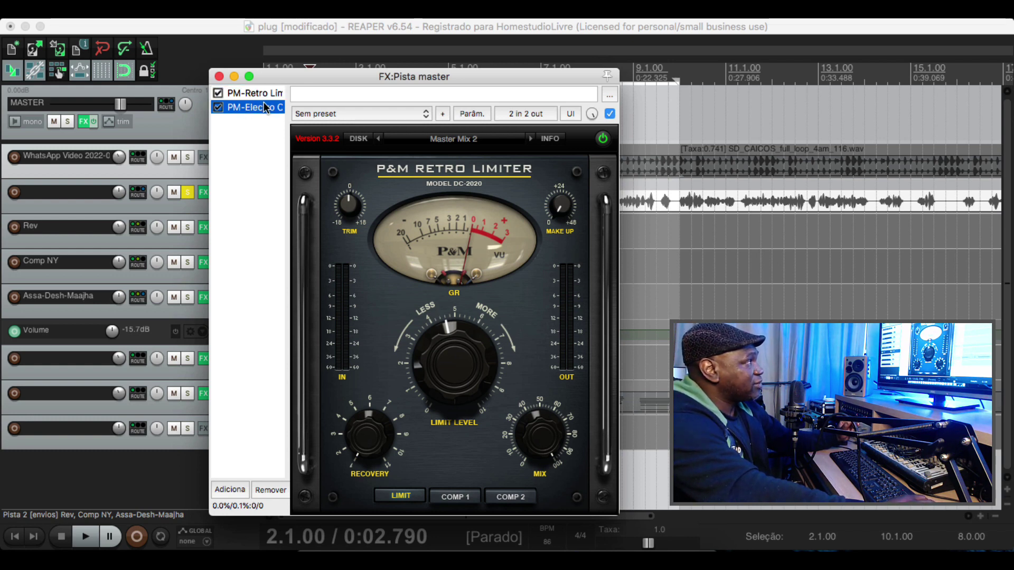
{"action": "left_click", "coordinate": [264, 489]}
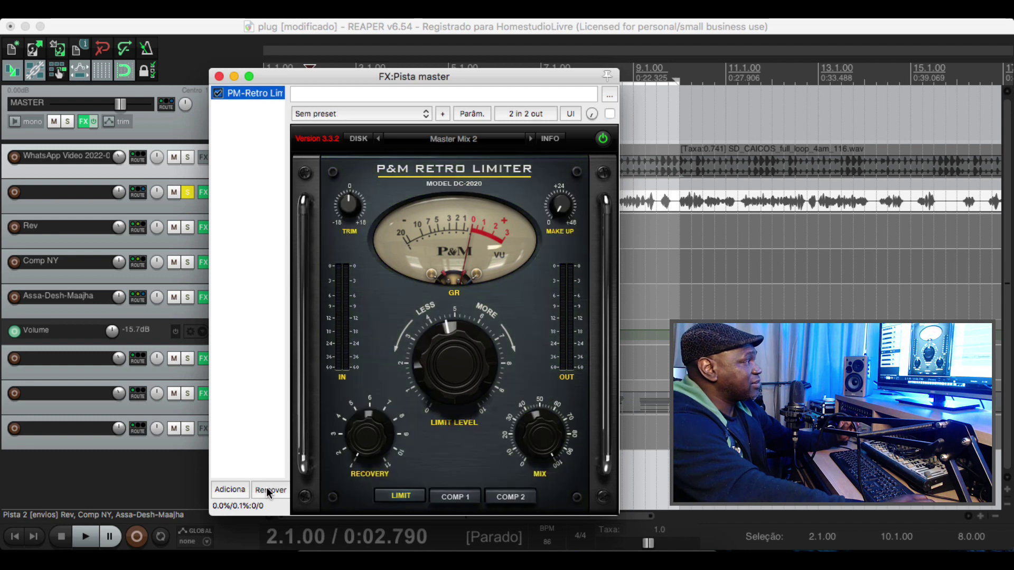
Load PM-LoudBass on the master effects chain to view its interface, then remove it
{"action": "left_click", "coordinate": [477, 281]}
{"action": "left_click", "coordinate": [239, 493]}
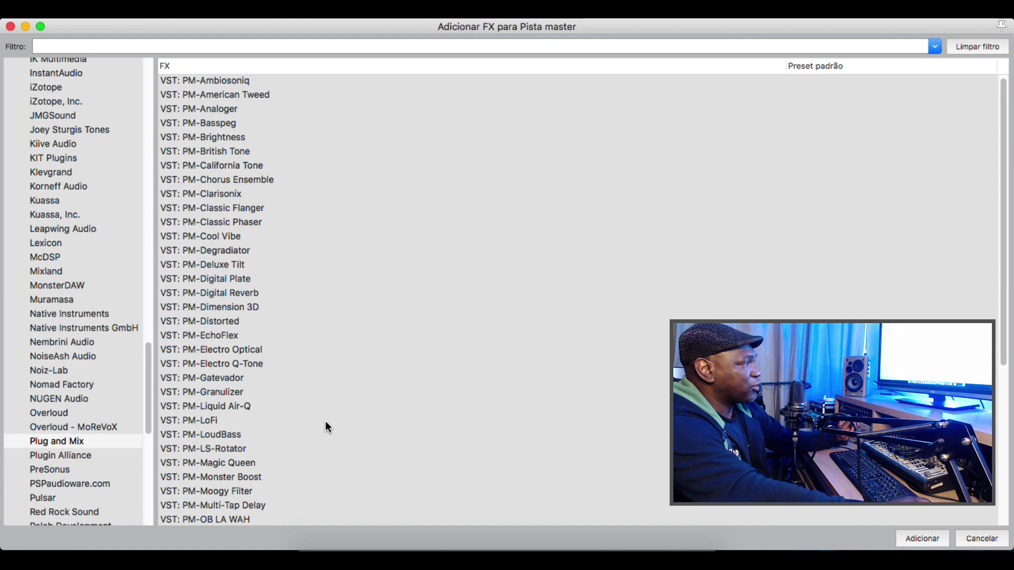
{"action": "scroll", "coordinate": [325, 422], "scroll_direction": "down", "scroll_amount": 1}
{"action": "left_click", "coordinate": [205, 423]}
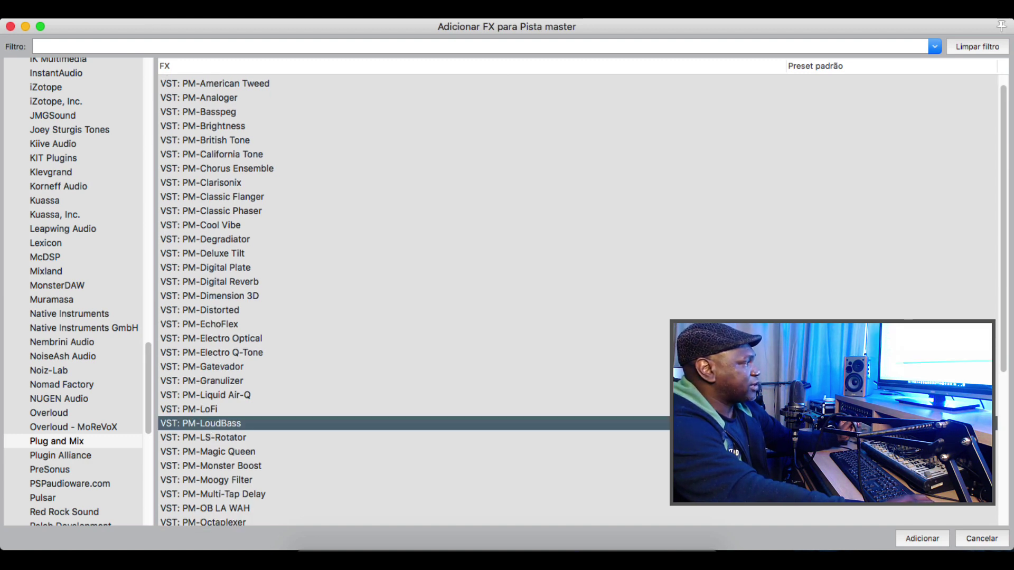
{"action": "left_click", "coordinate": [921, 539]}
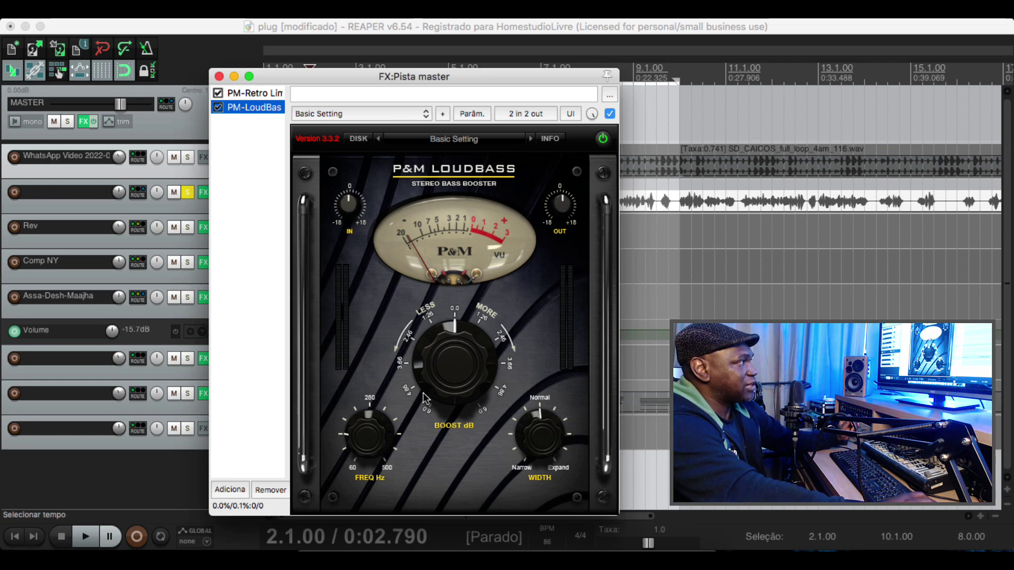
{"action": "left_click", "coordinate": [271, 490]}
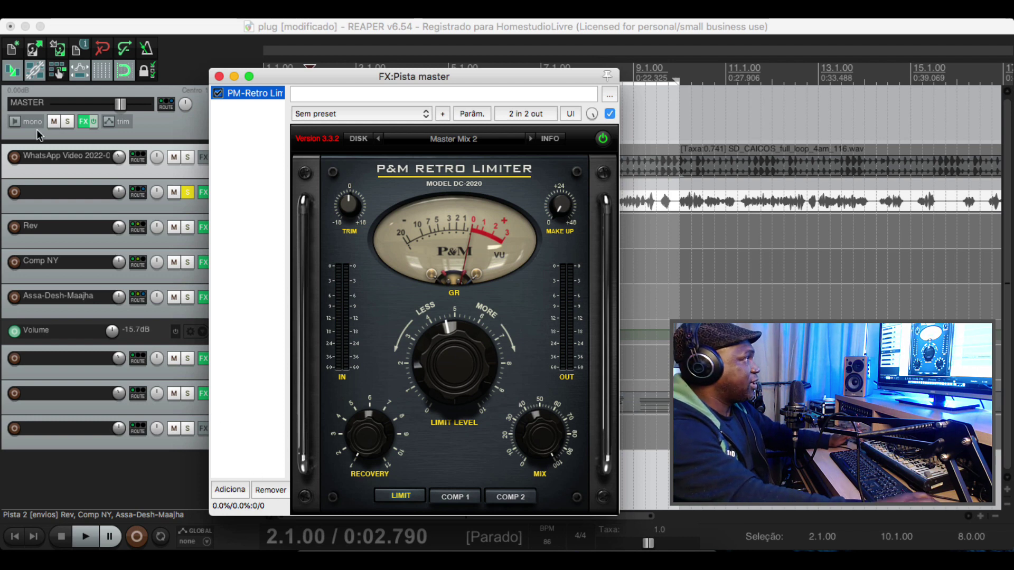
Close the master effects chain, bypass the effects on the master and all tracks, and play back soloed track 2
{"action": "left_click", "coordinate": [218, 76]}
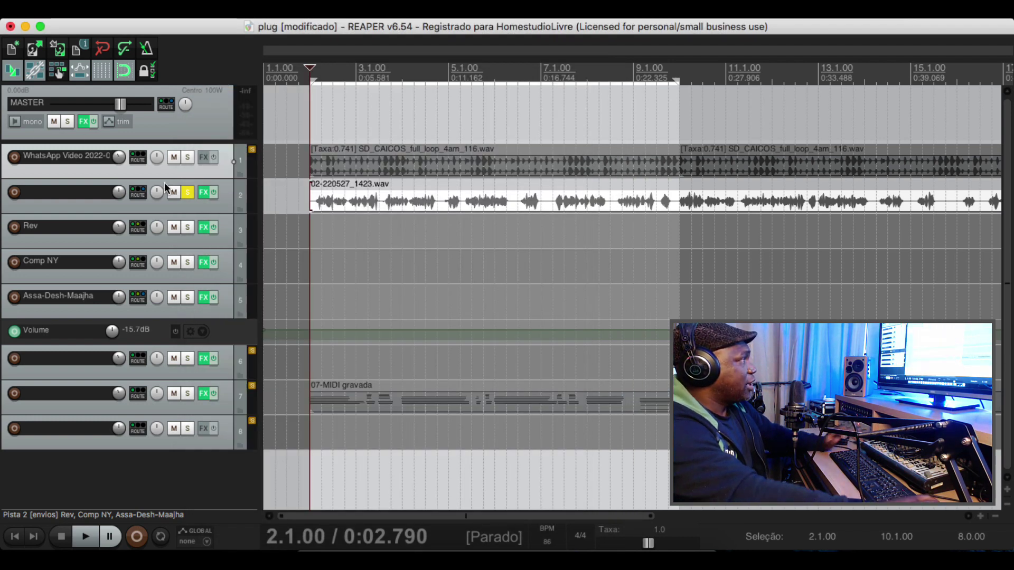
{"action": "left_click", "coordinate": [214, 192], "text": "super"}
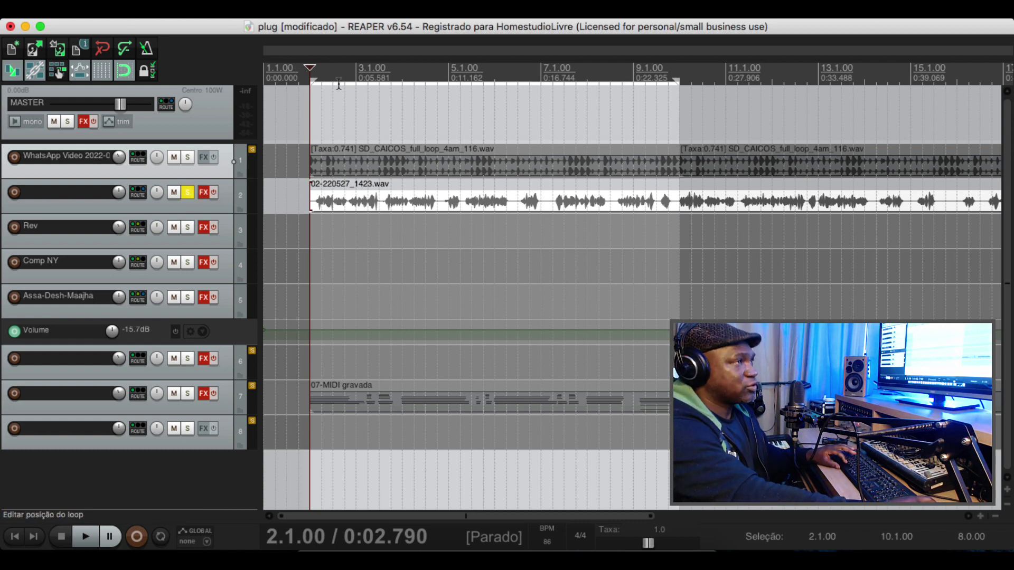
{"action": "key", "text": "space"}
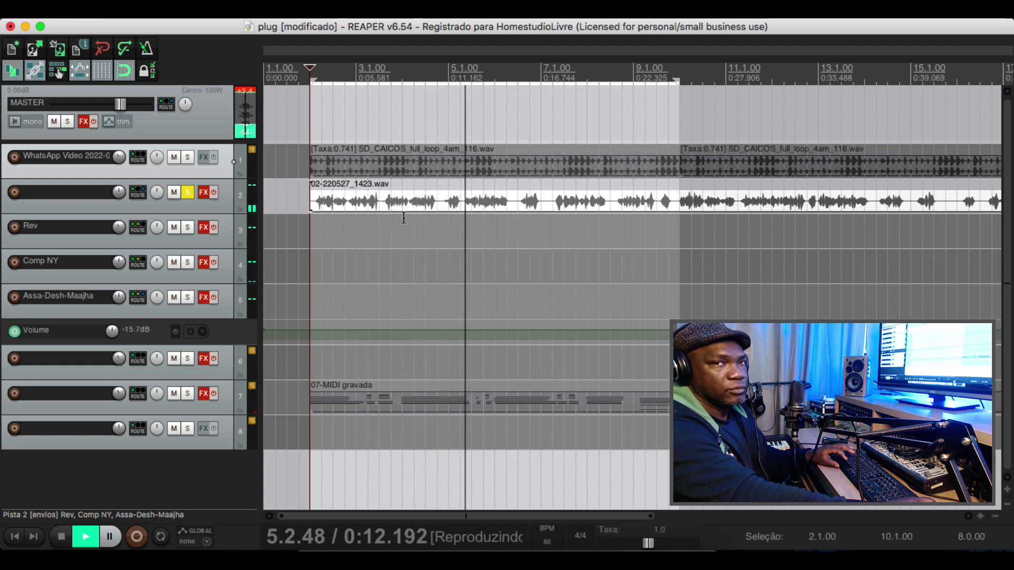
{"action": "key", "text": "space"}
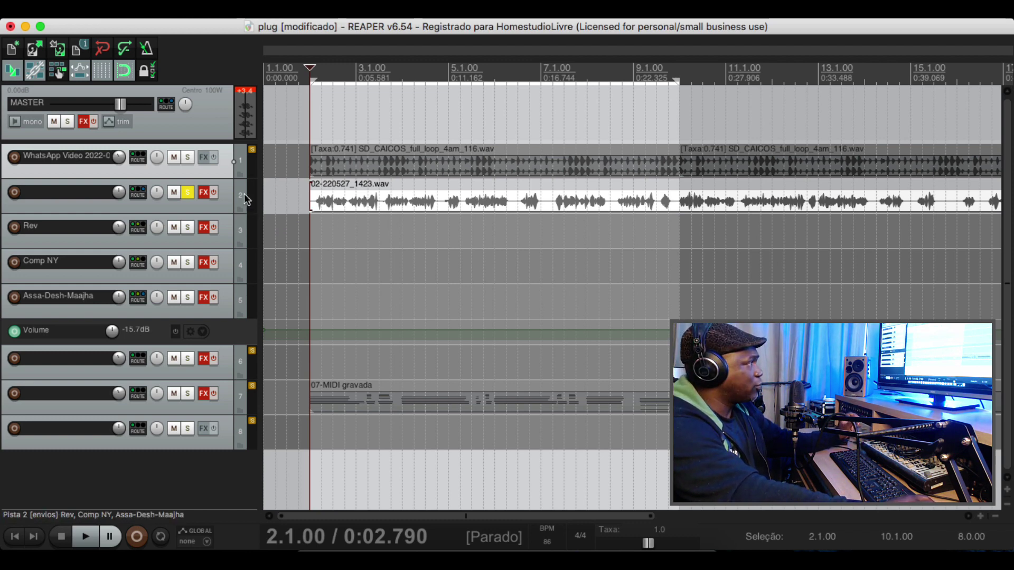
Increase the height of track 2, and re-enable its effects with its effects chain open
{"action": "left_click_drag", "start_coordinate": [214, 212], "coordinate": [211, 239]}
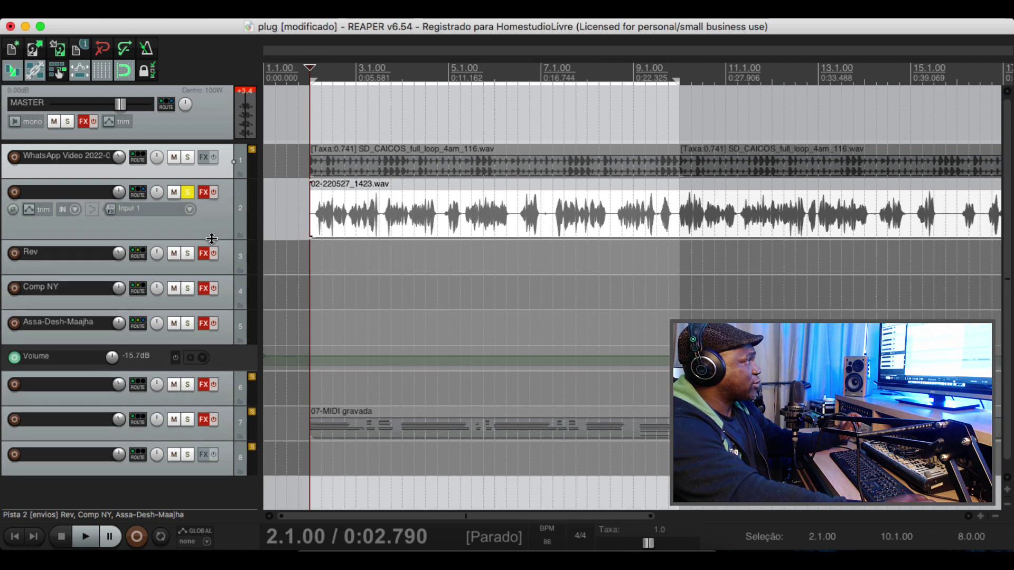
{"action": "left_click", "coordinate": [211, 193]}
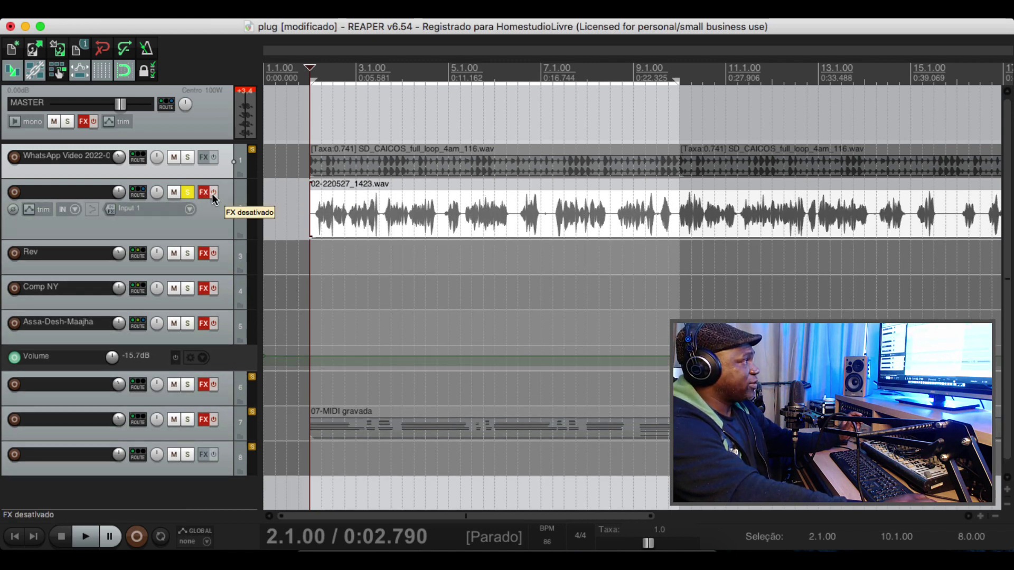
{"action": "left_click", "coordinate": [205, 191]}
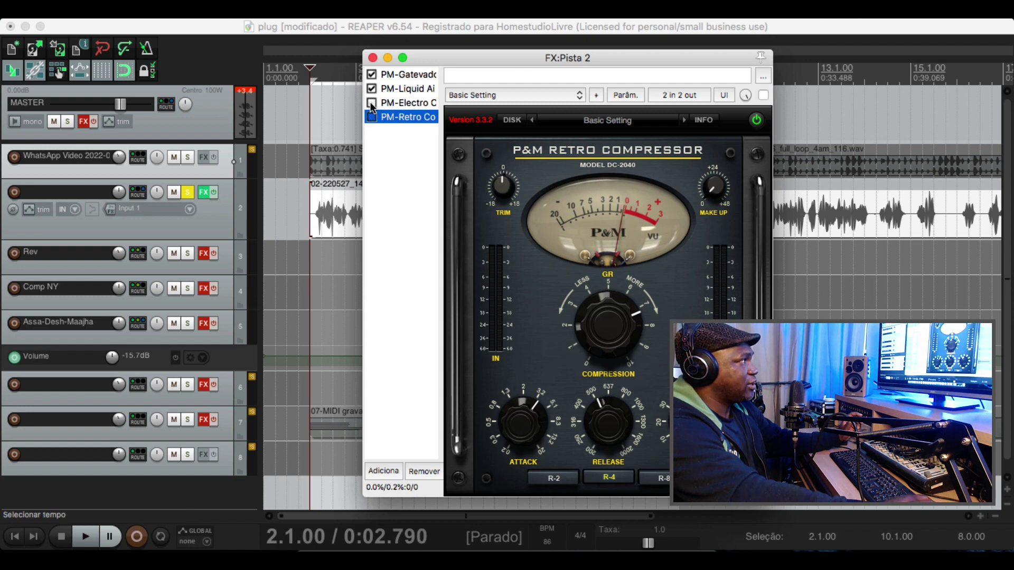
Bypass every plug-in in track 2's effects chain, play the unprocessed track, and enable PM-Gatevador during playback
{"action": "left_click", "coordinate": [415, 74]}
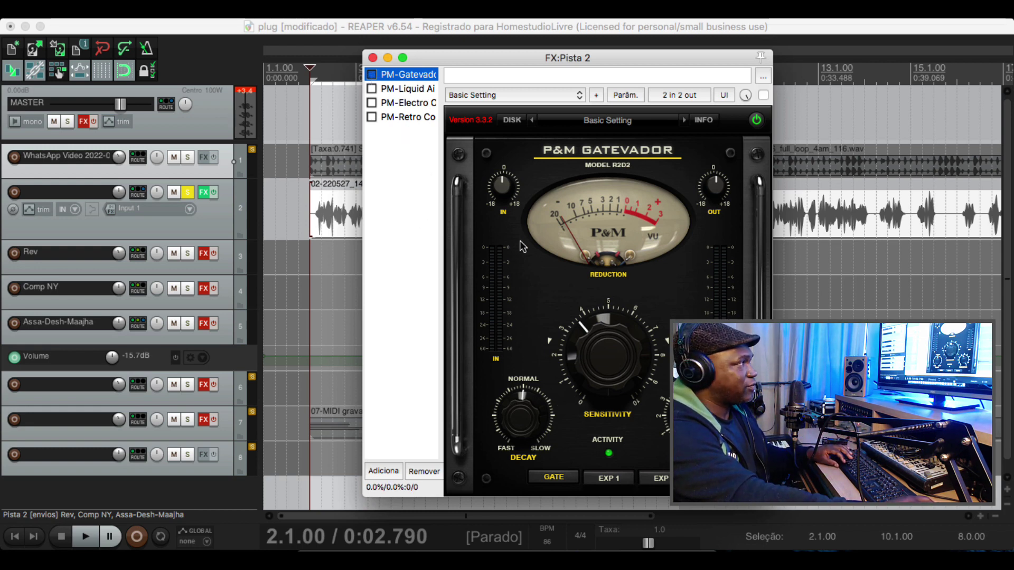
{"action": "key", "text": "space"}
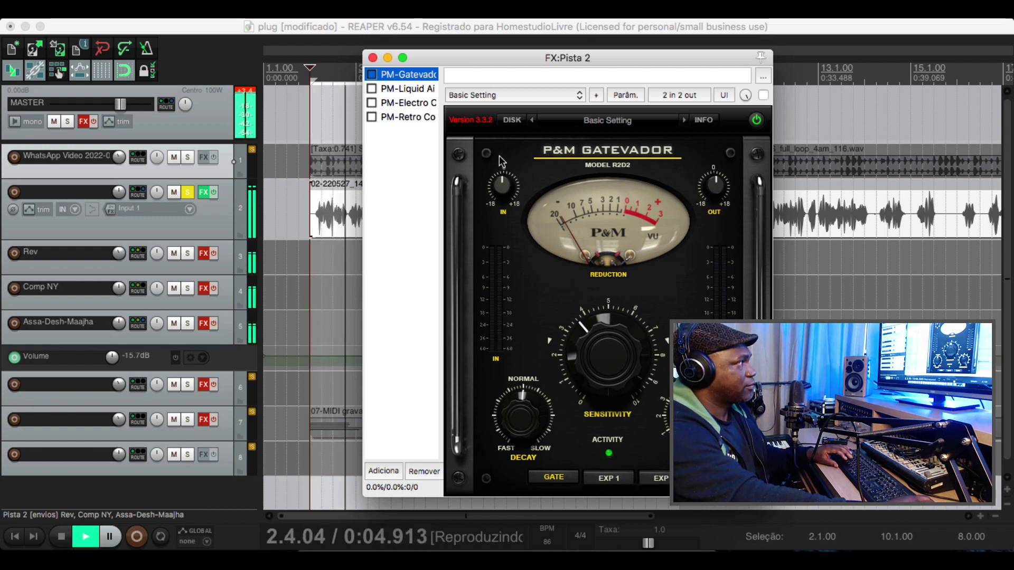
{"action": "left_click", "coordinate": [372, 75]}
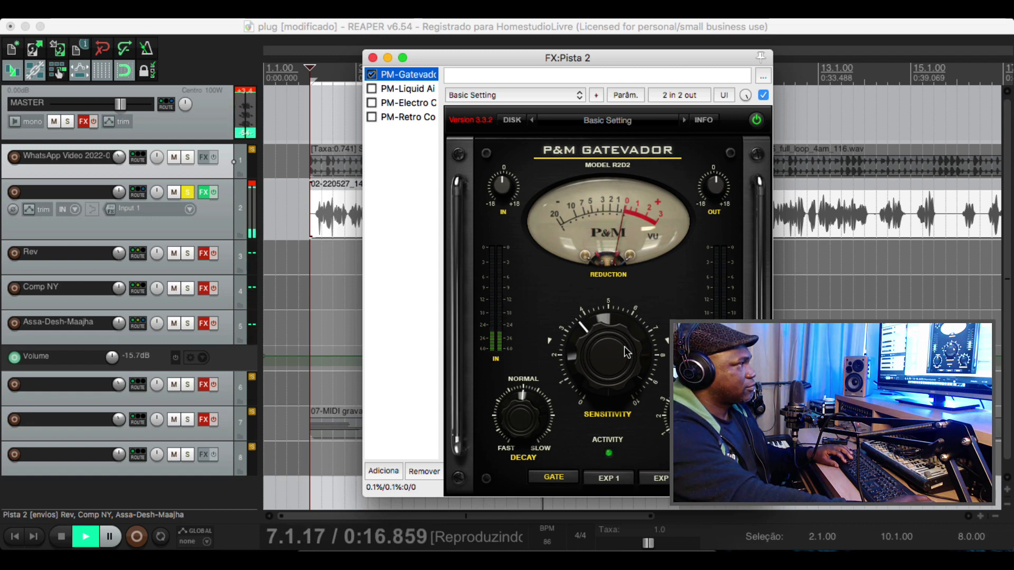
{"action": "key", "text": "space"}
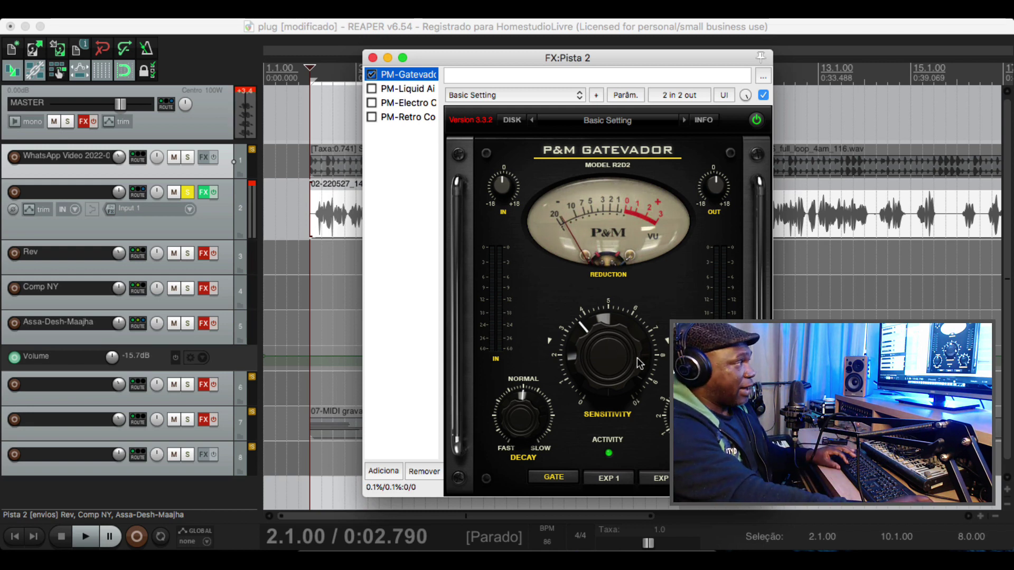
Play back track 2 through PM-Gatevador, raise its sensitivity to about 5, and reset the track's peak indicator
{"action": "key", "text": "space"}
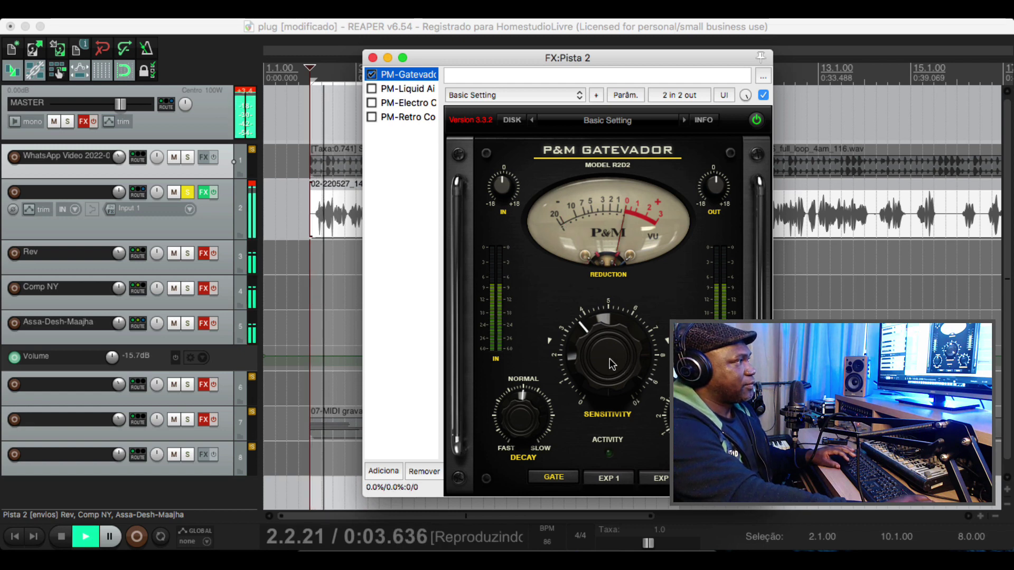
{"action": "mouse_move", "coordinate": [608, 364]}
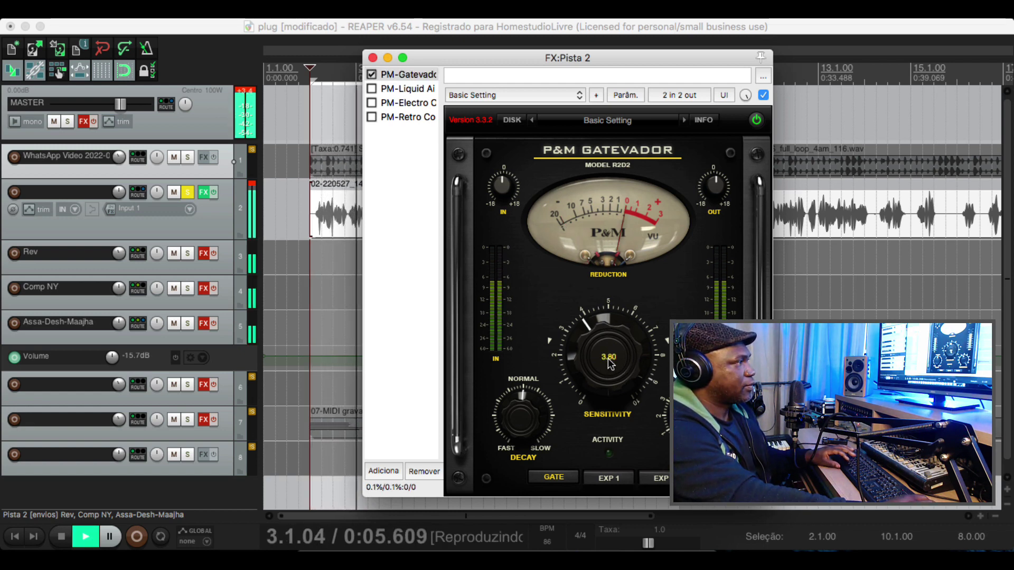
{"action": "left_click_drag", "start_coordinate": [607, 363], "coordinate": [605, 343]}
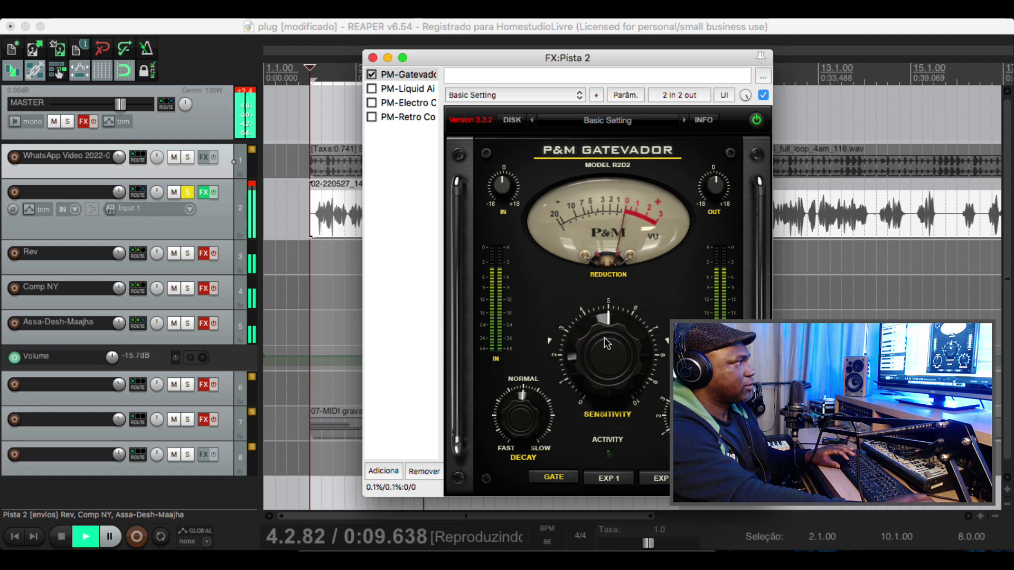
{"action": "left_click", "coordinate": [253, 189]}
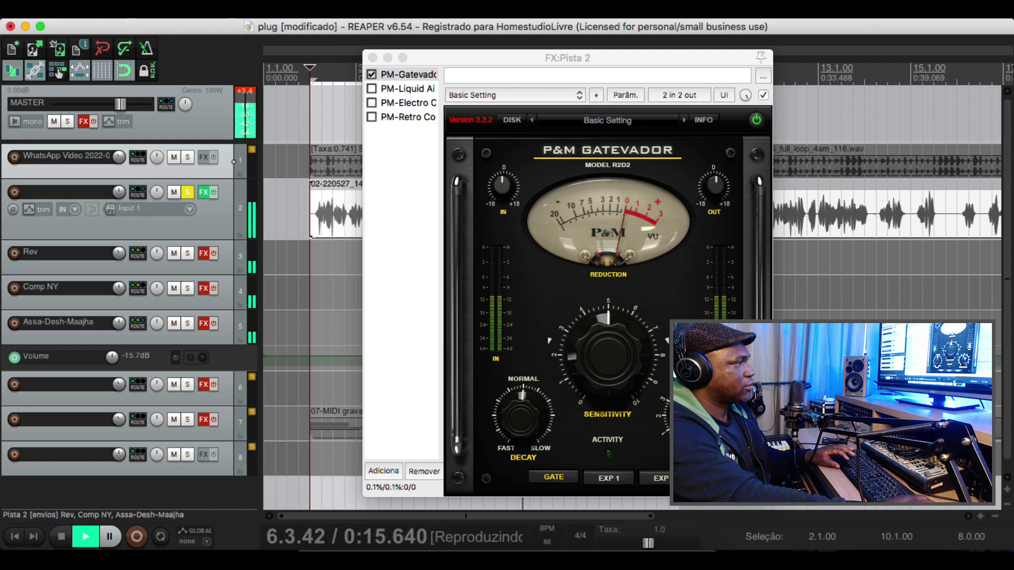
{"action": "key", "text": "super+grave"}
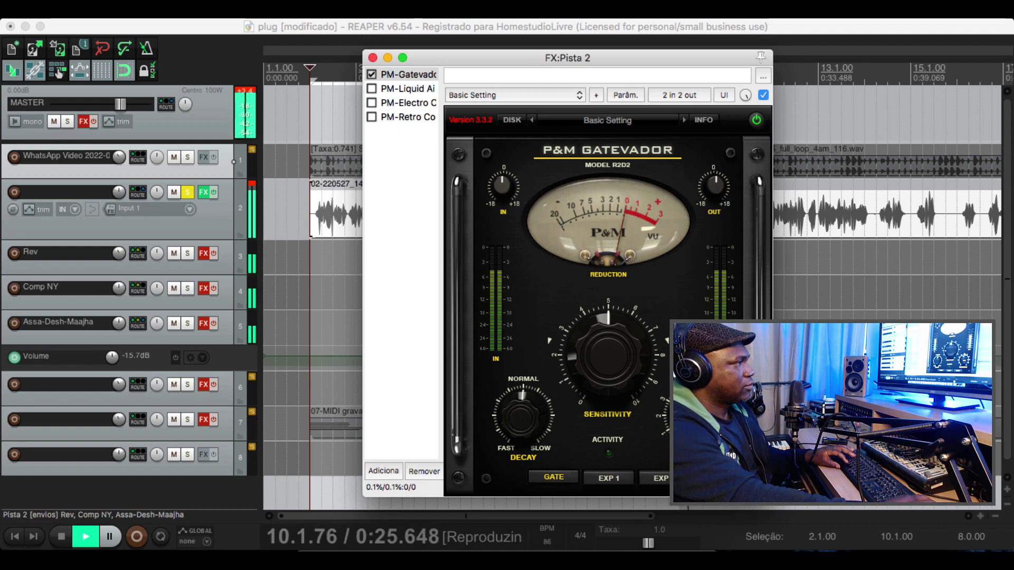
{"action": "key", "text": "space"}
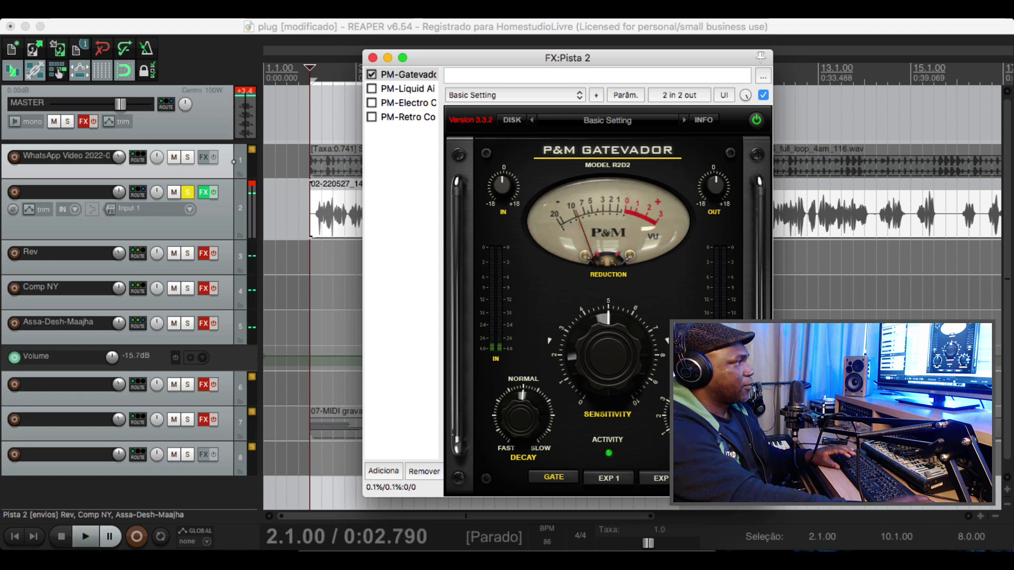
Enable PM-Liquid Air-Q on track 2, audition it with the Elec Bass Guit Pick preset, and reset the track's peak indicator
{"action": "left_click", "coordinate": [392, 92]}
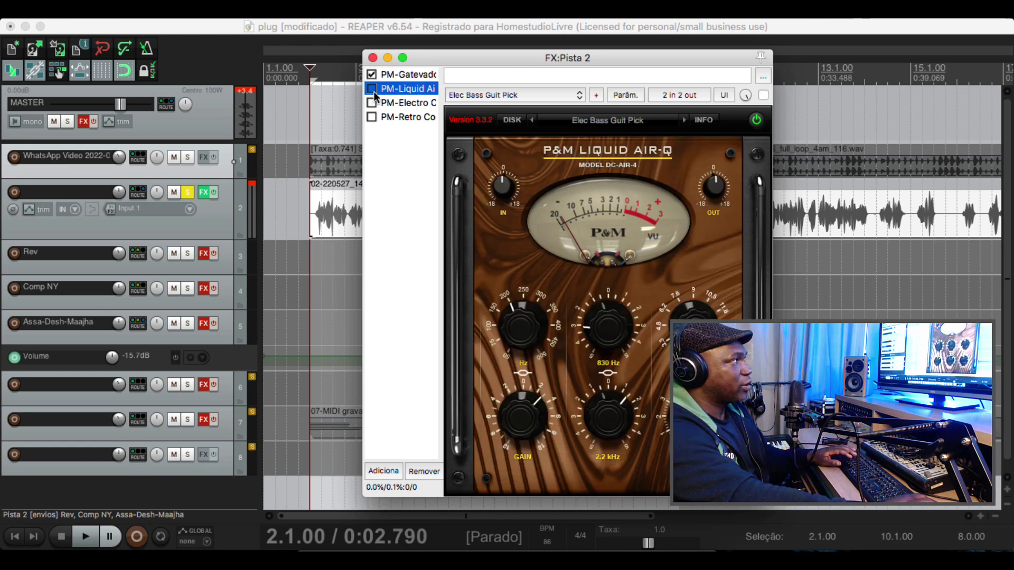
{"action": "key", "text": "space"}
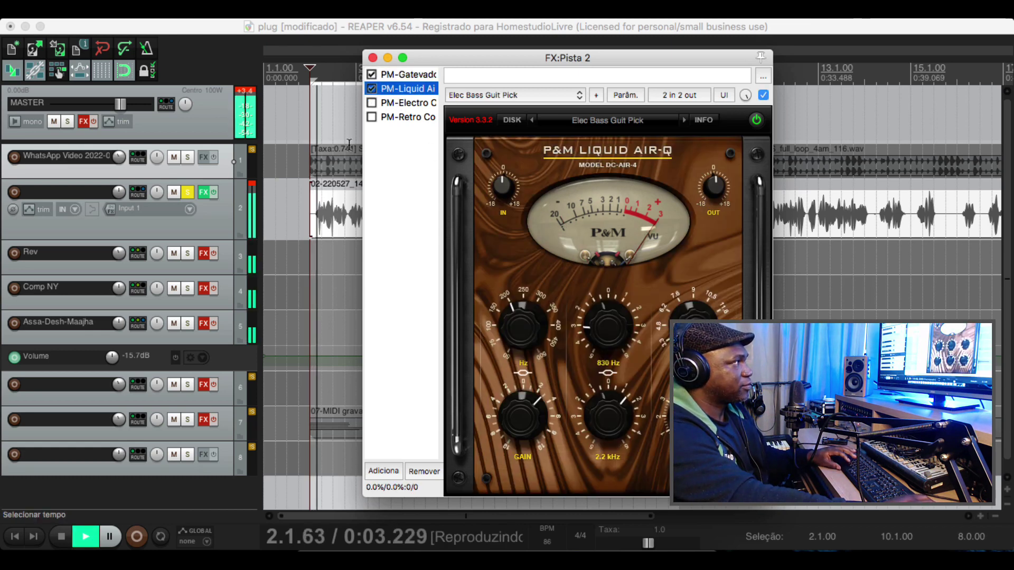
{"action": "left_click", "coordinate": [255, 190]}
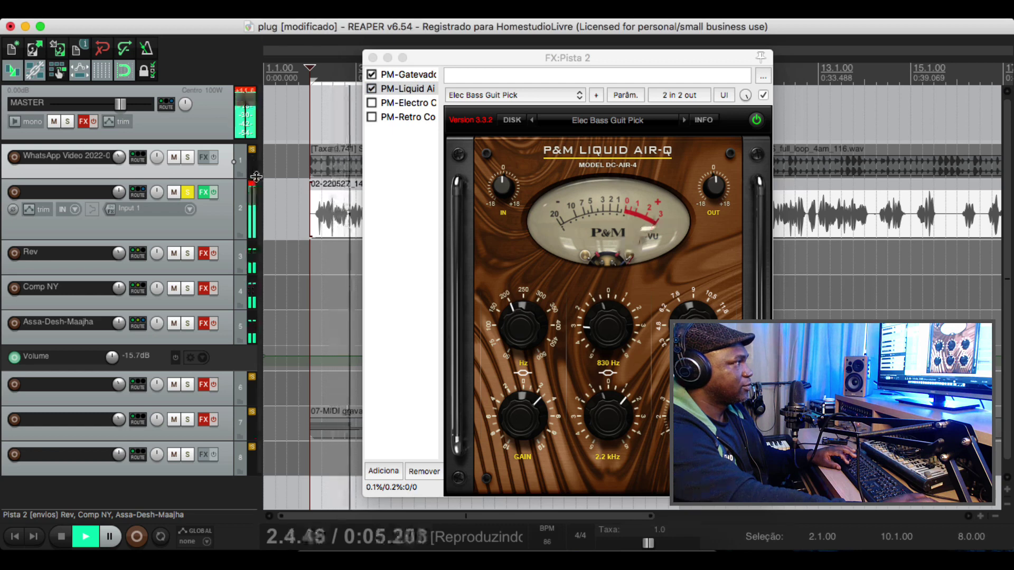
{"action": "key", "text": "space"}
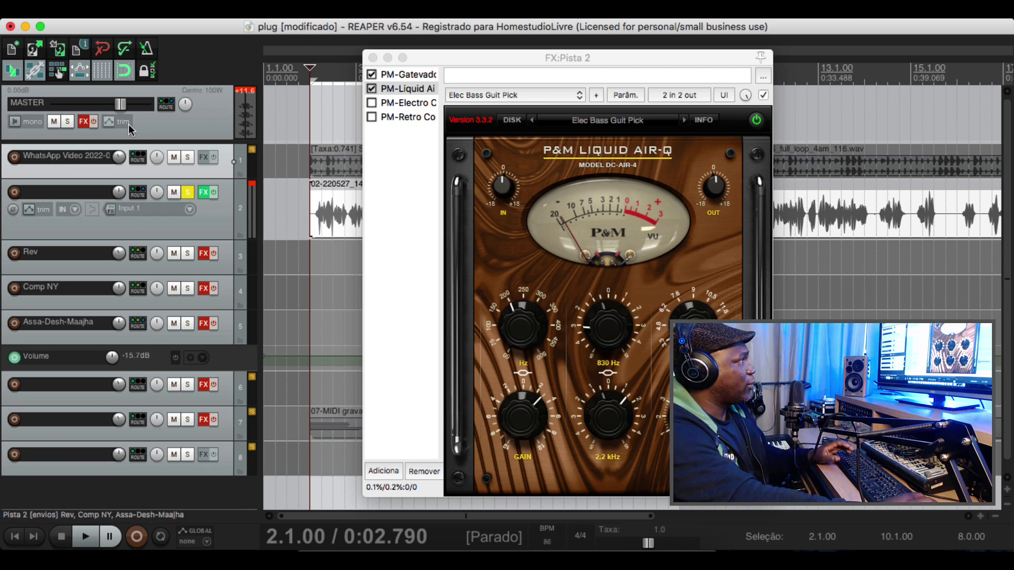
Re-enable the master effects with PM-Retro Limiter, close the master chain, reset the master peak readout, and start playback
{"action": "left_click", "coordinate": [84, 123]}
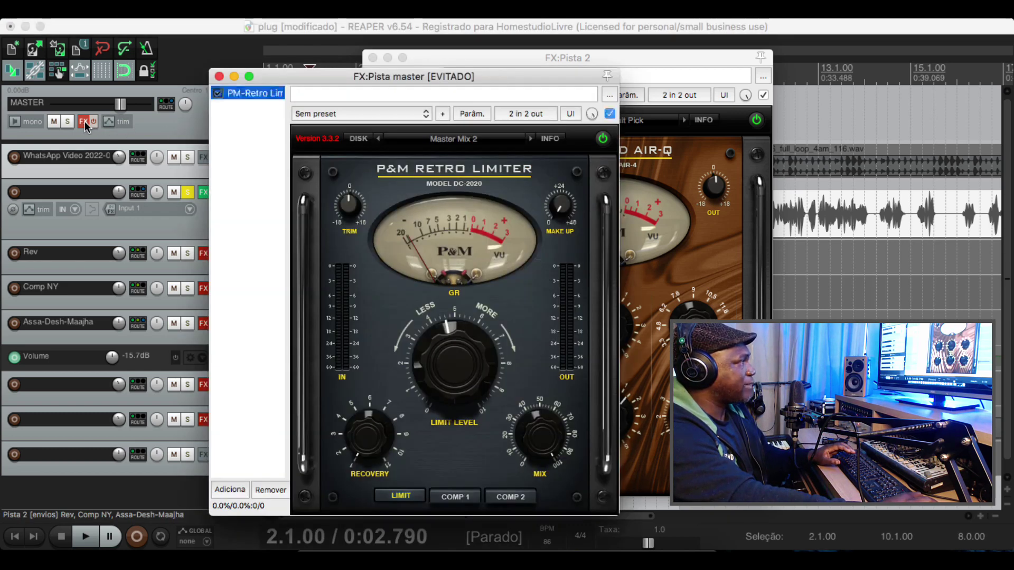
{"action": "left_click", "coordinate": [219, 77]}
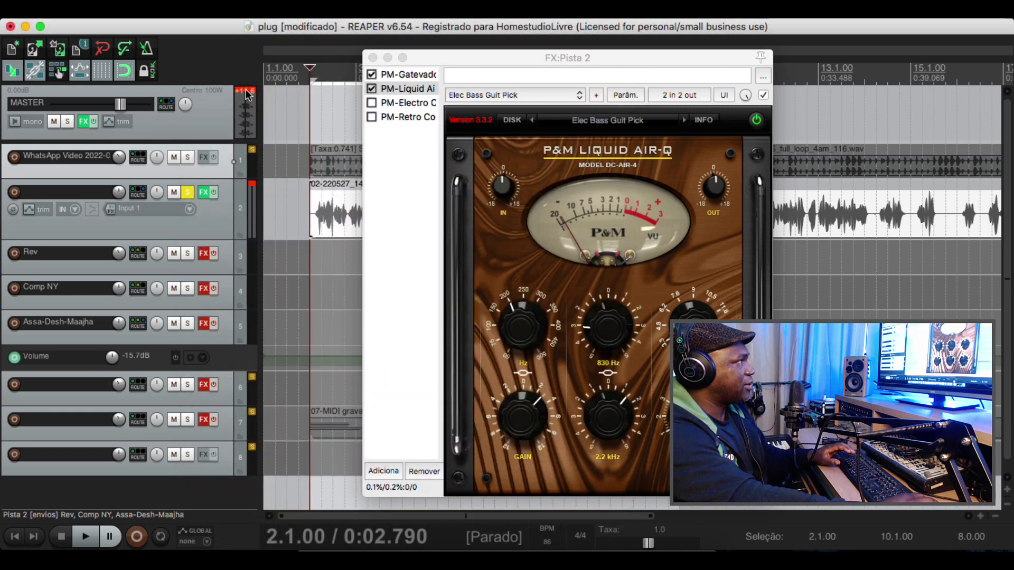
{"action": "key", "text": "space"}
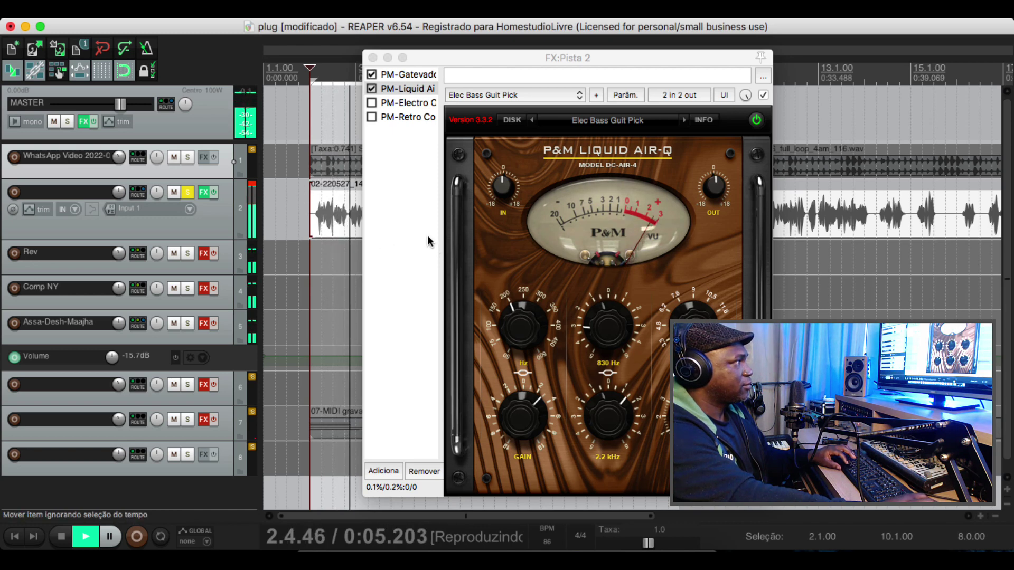
Lower PM-Gatevador's sensitivity to about 2 while listening to track 2, and stop playback
{"action": "left_click", "coordinate": [400, 76]}
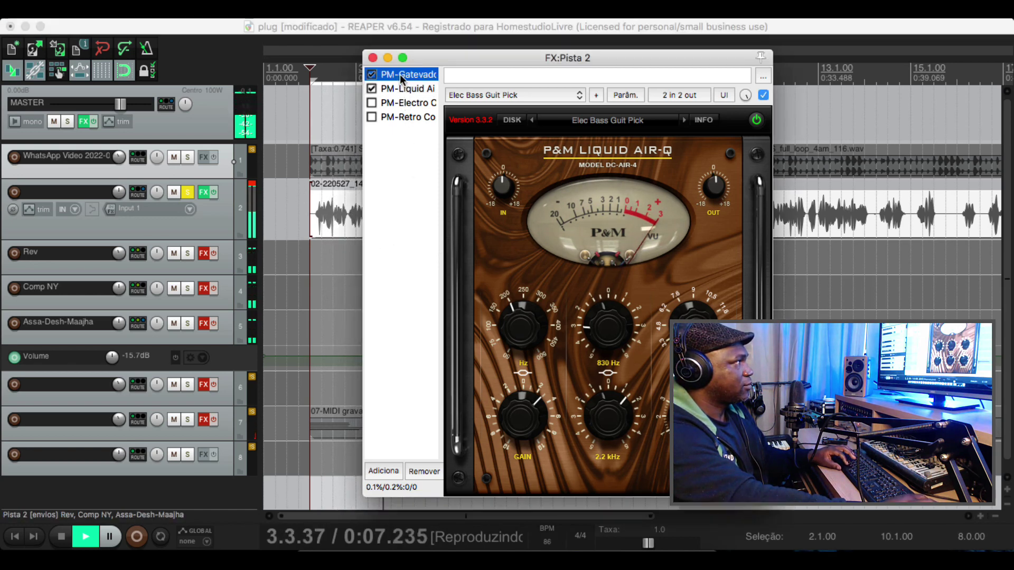
{"action": "left_click", "coordinate": [609, 348]}
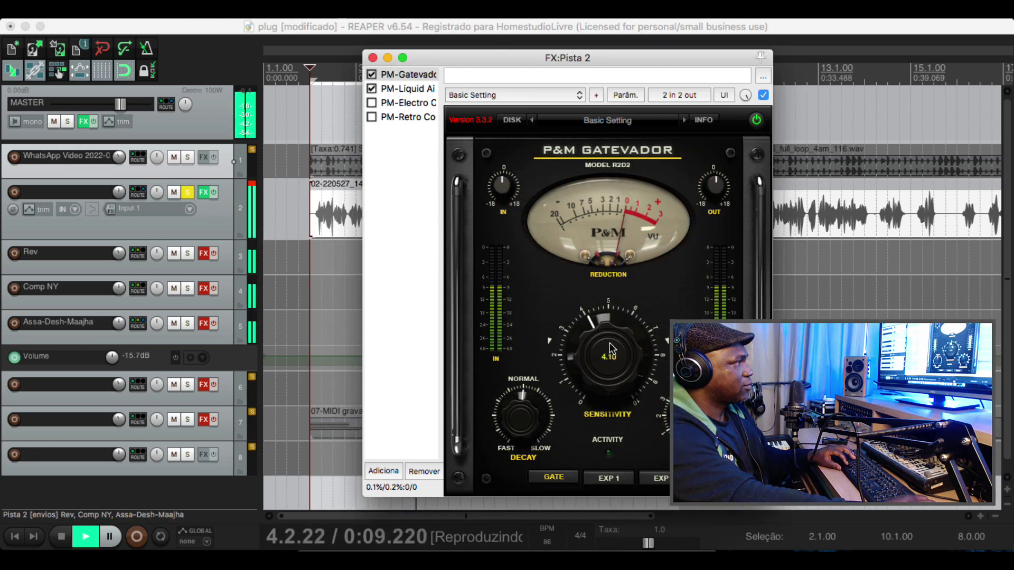
{"action": "left_click_drag", "start_coordinate": [610, 348], "coordinate": [610, 372]}
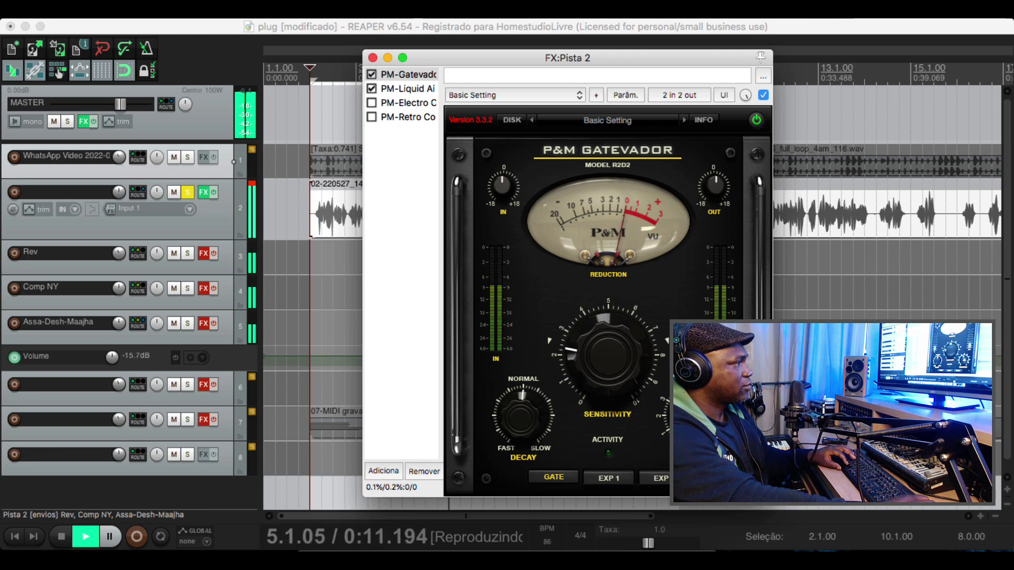
{"action": "key", "text": "space"}
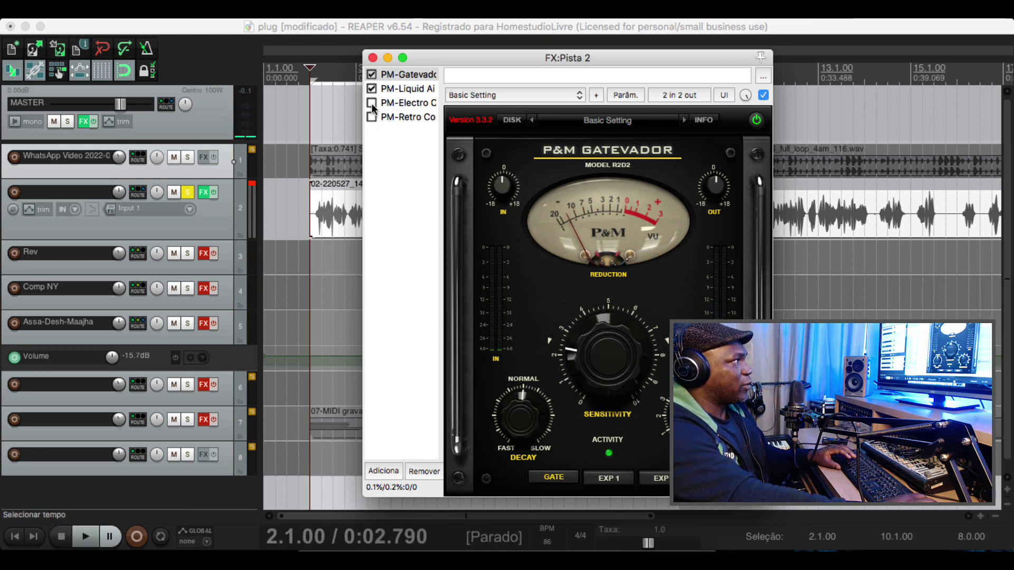
Enable PM-Electro Optical on track 2, audition it with the Basic Setting preset, and reset the track's peak indicator between playbacks
{"action": "left_click", "coordinate": [372, 103]}
{"action": "left_click", "coordinate": [391, 102]}
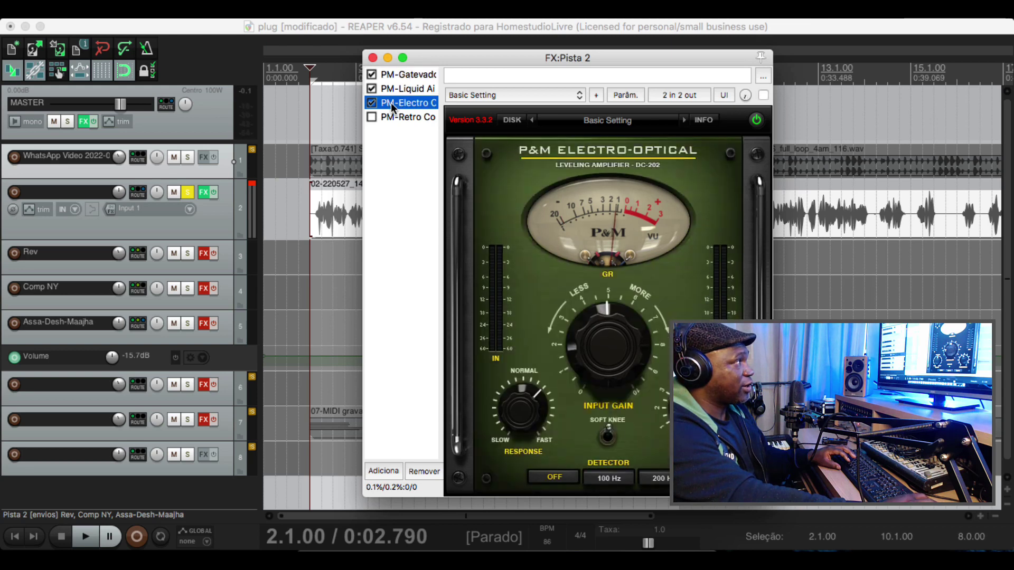
{"action": "key", "text": "space"}
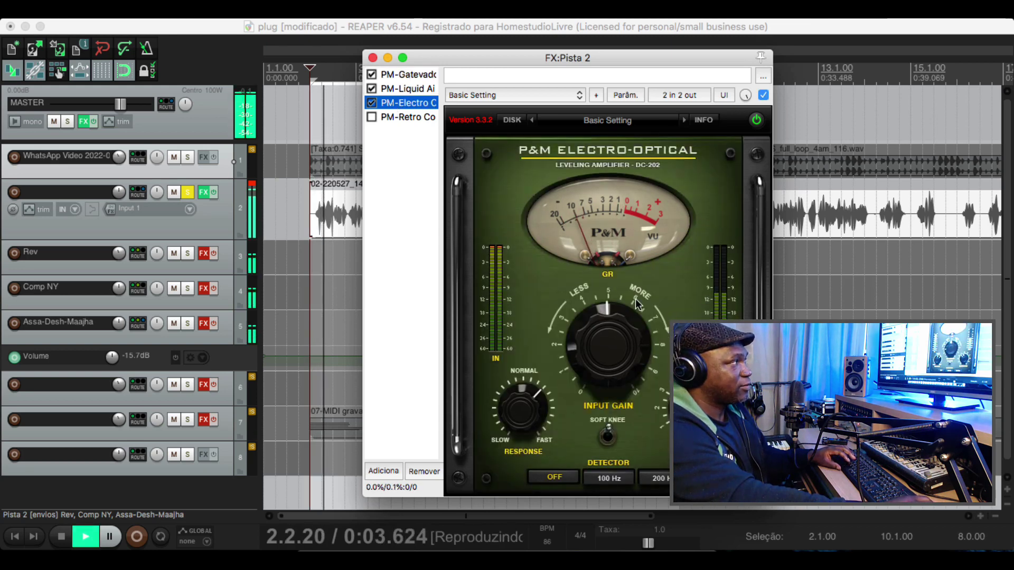
{"action": "key", "text": "space"}
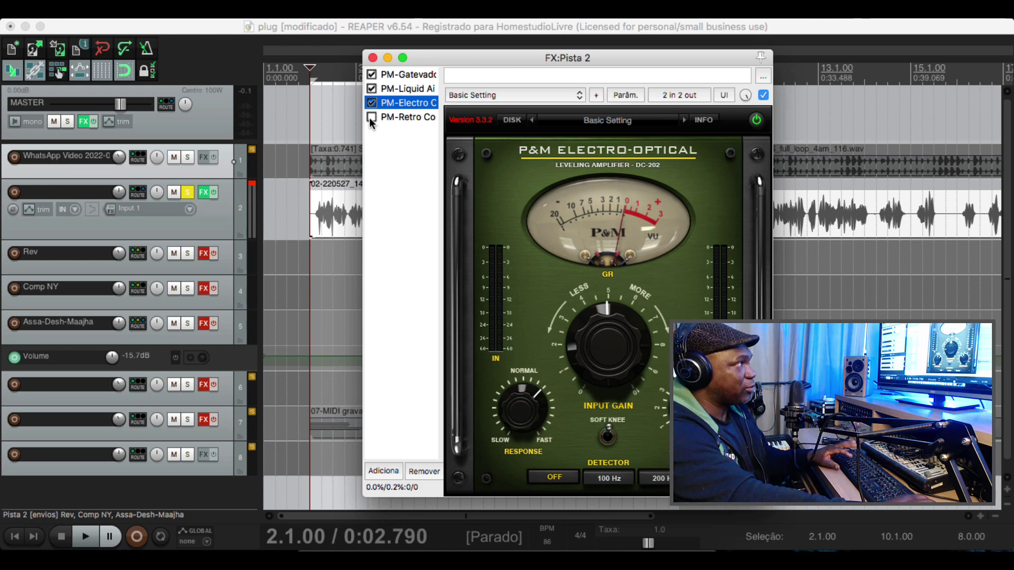
{"action": "left_click", "coordinate": [254, 190]}
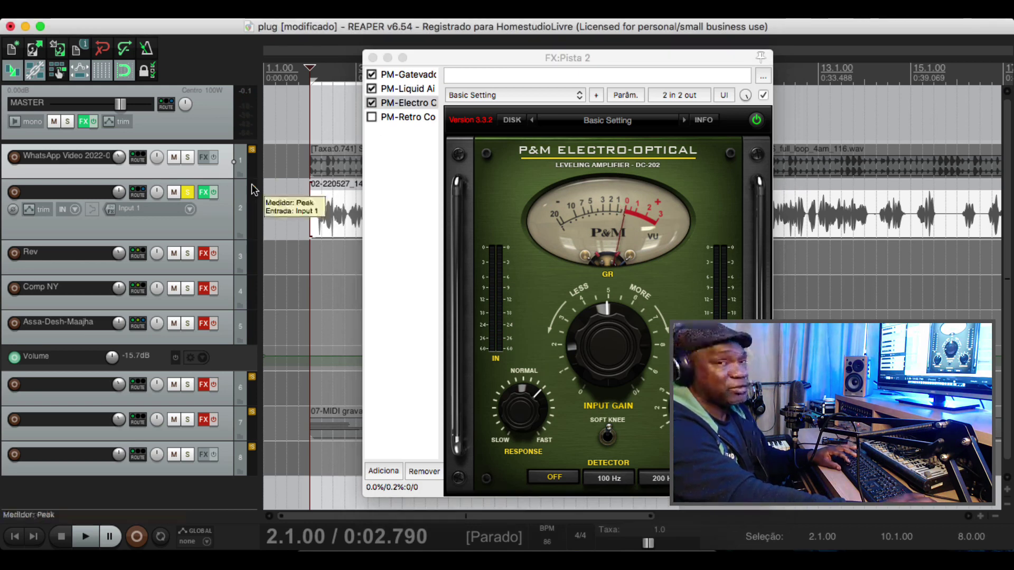
{"action": "key", "text": "space"}
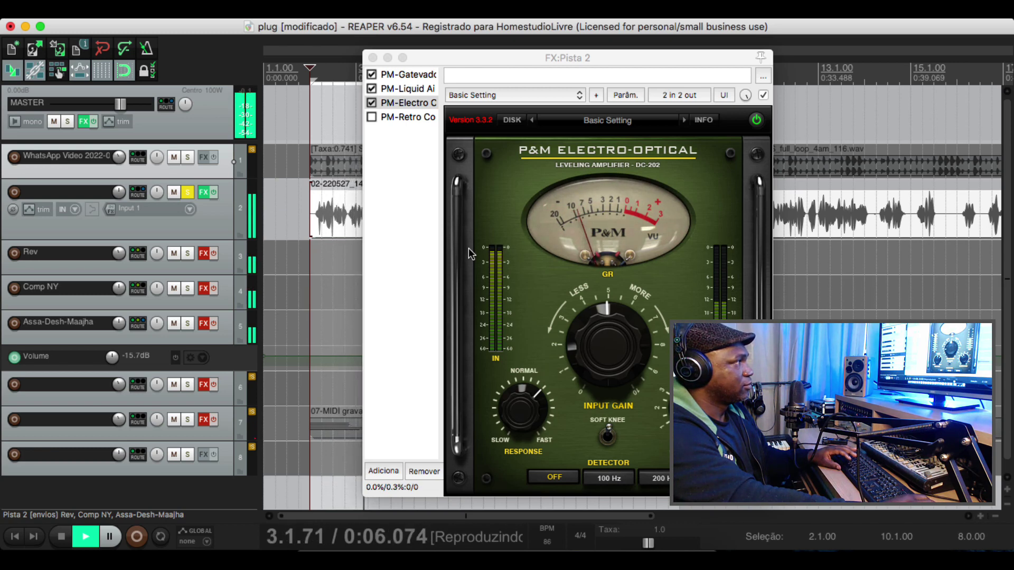
{"action": "key", "text": "space"}
Enable PM-Retro Compressor on track 2 with the Basic Setting preset and play back the full chain
{"action": "left_click", "coordinate": [401, 117]}
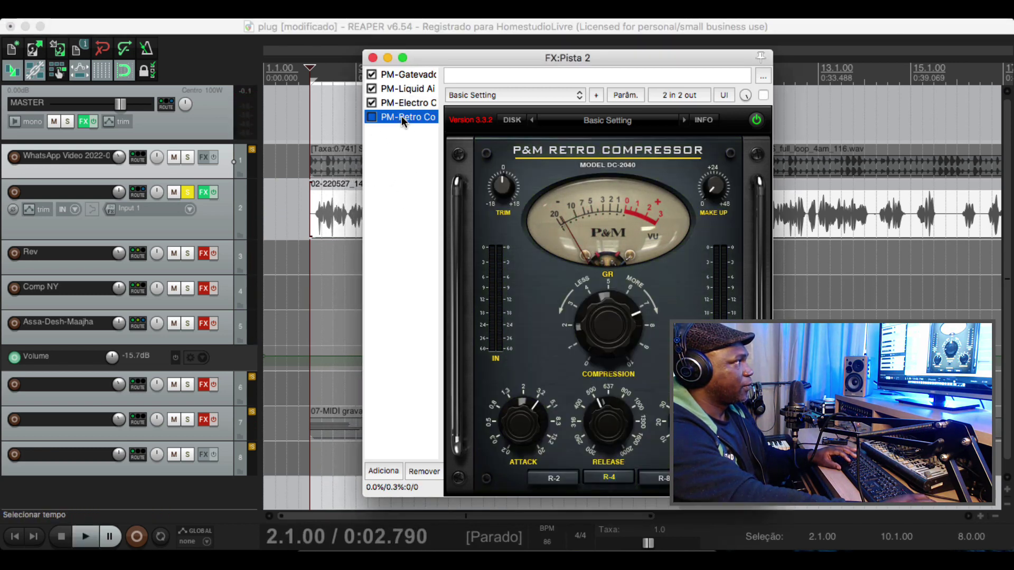
{"action": "left_click", "coordinate": [373, 117]}
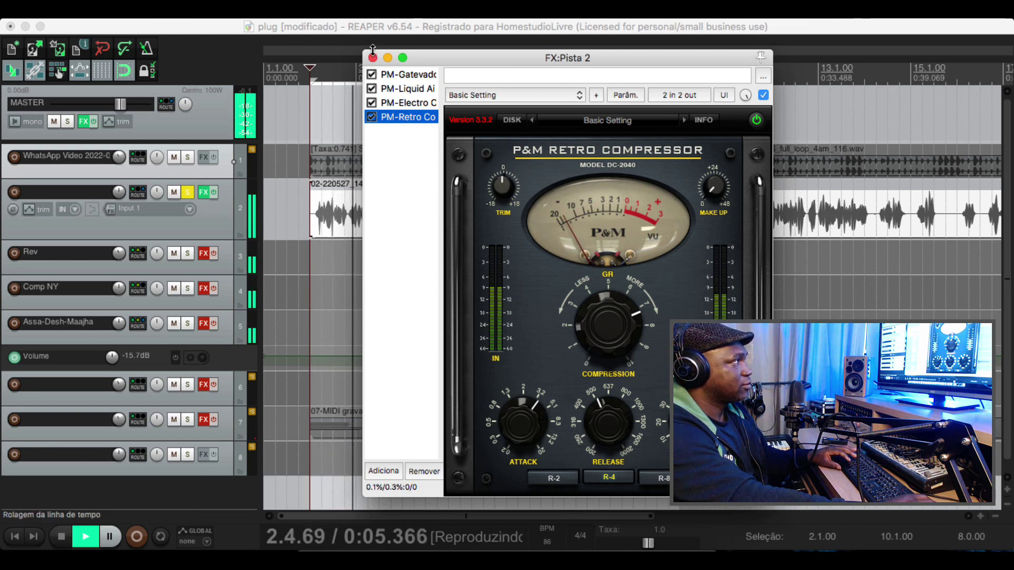
Set PM-Gatevador's sensitivity to about 3.5 and turn its decay towards Slow during playback, then stop playback
{"action": "left_click", "coordinate": [404, 75]}
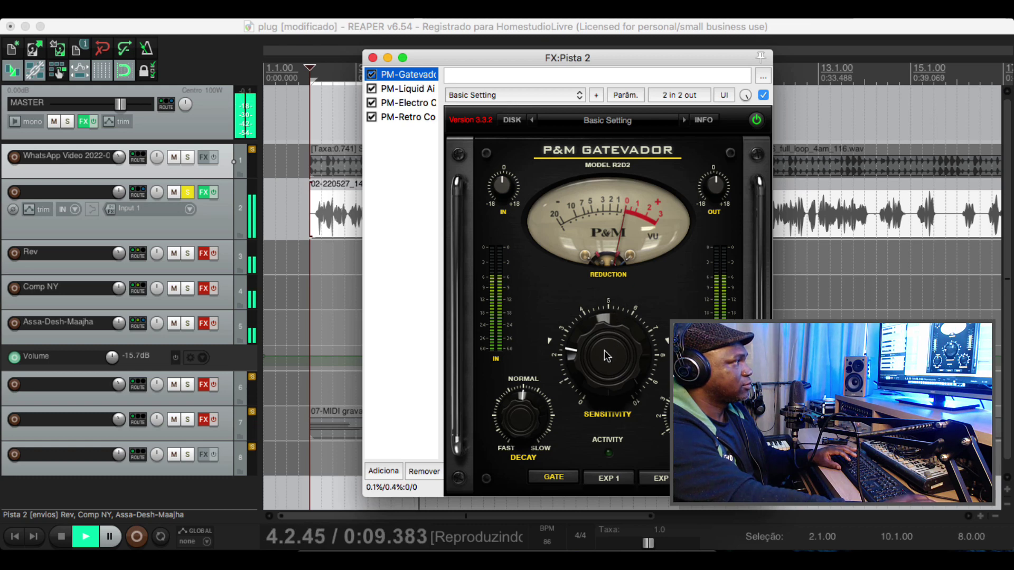
{"action": "left_click_drag", "start_coordinate": [606, 356], "coordinate": [612, 328]}
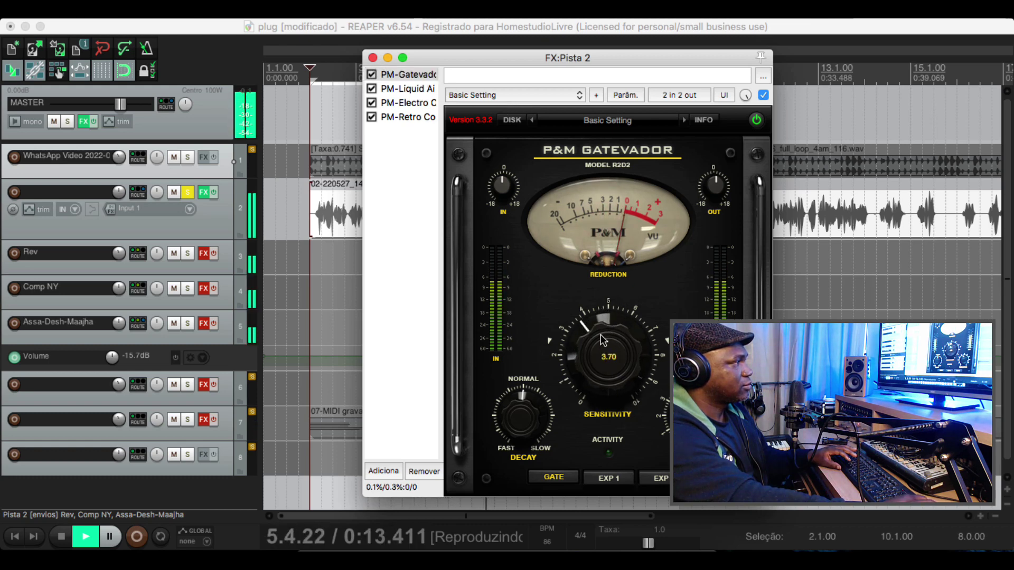
{"action": "left_click_drag", "start_coordinate": [602, 339], "coordinate": [600, 342]}
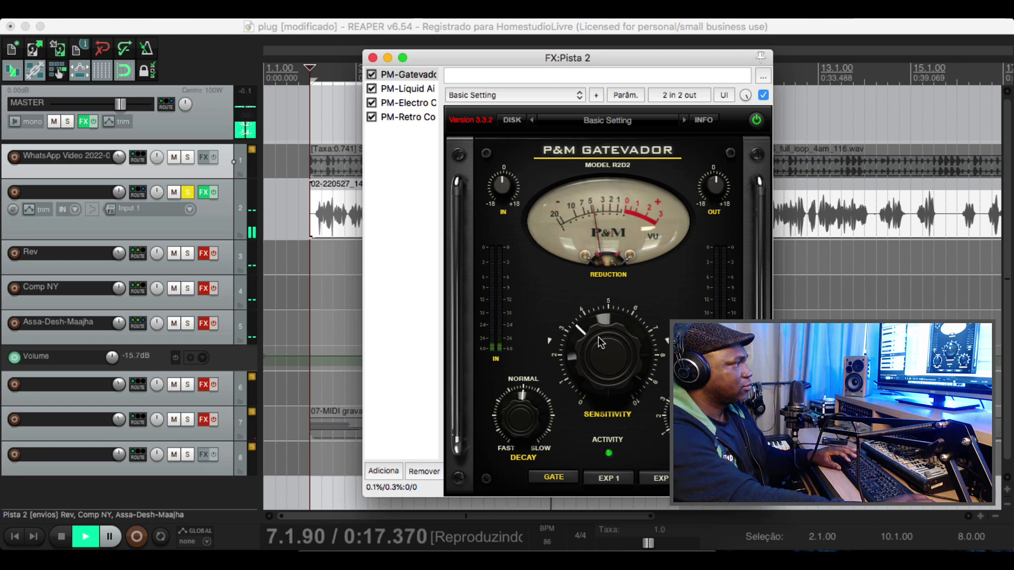
{"action": "left_click_drag", "start_coordinate": [540, 405], "coordinate": [536, 369]}
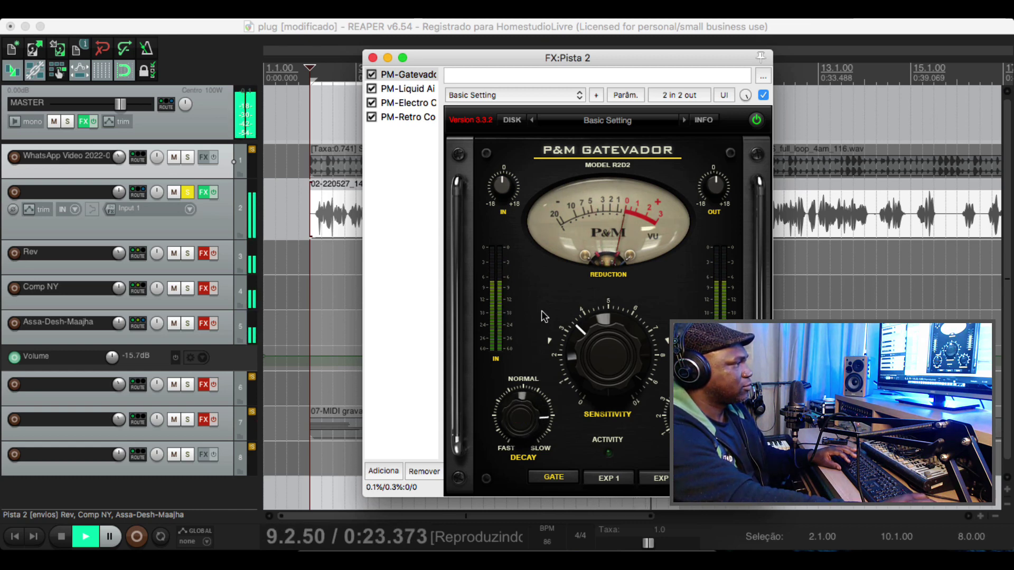
{"action": "key", "text": "space"}
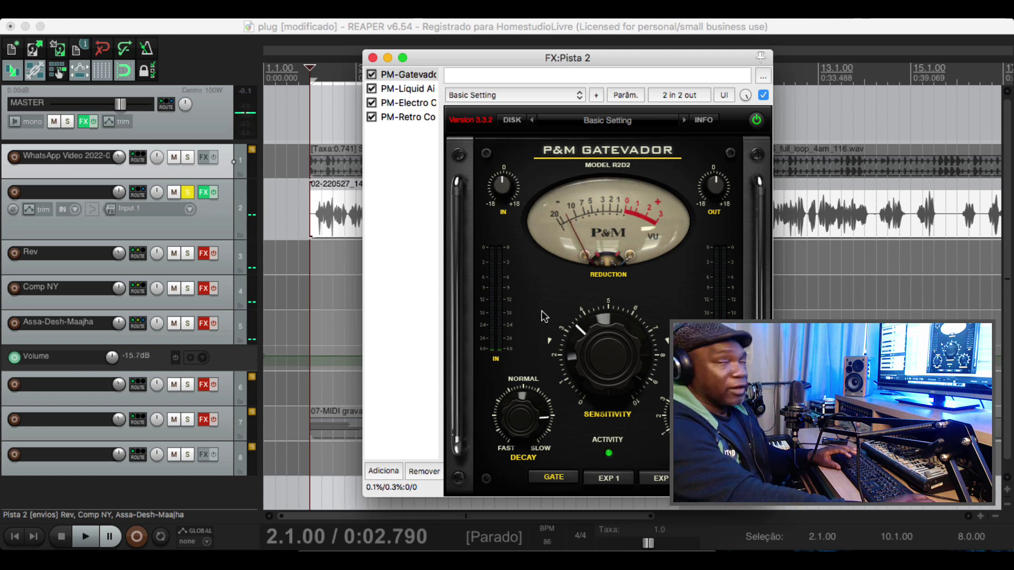
Show PM-Retro Compressor on track 2, and open PM-Digital Plate on the Rev track in place of track 2's effects
{"action": "left_click", "coordinate": [401, 116]}
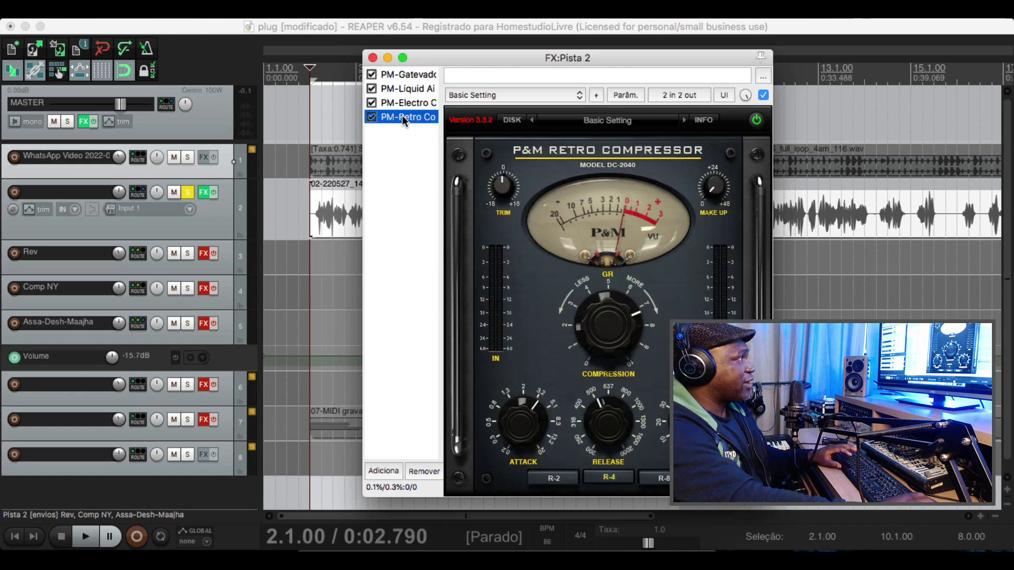
{"action": "left_click", "coordinate": [223, 237]}
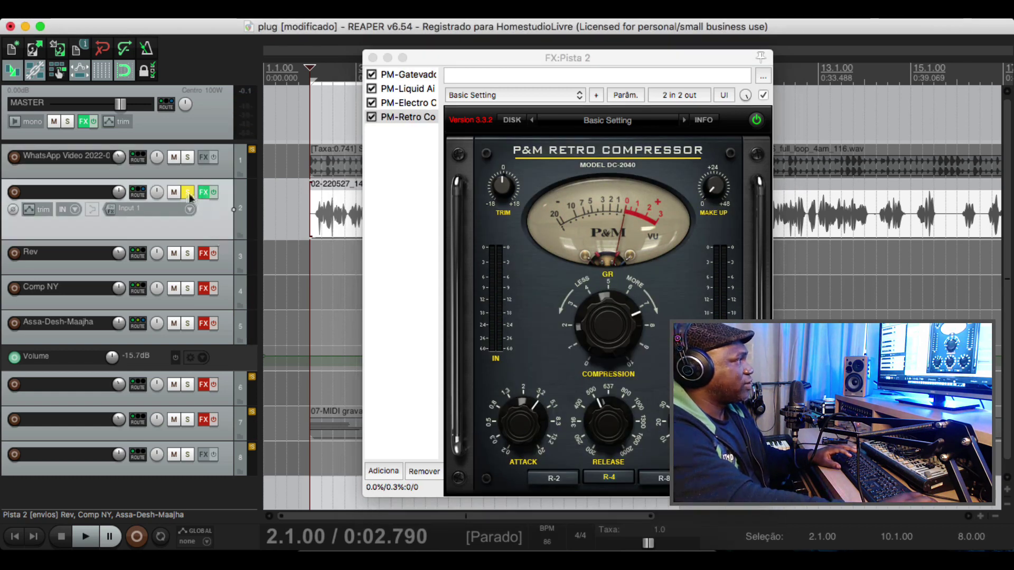
{"action": "left_click", "coordinate": [203, 255]}
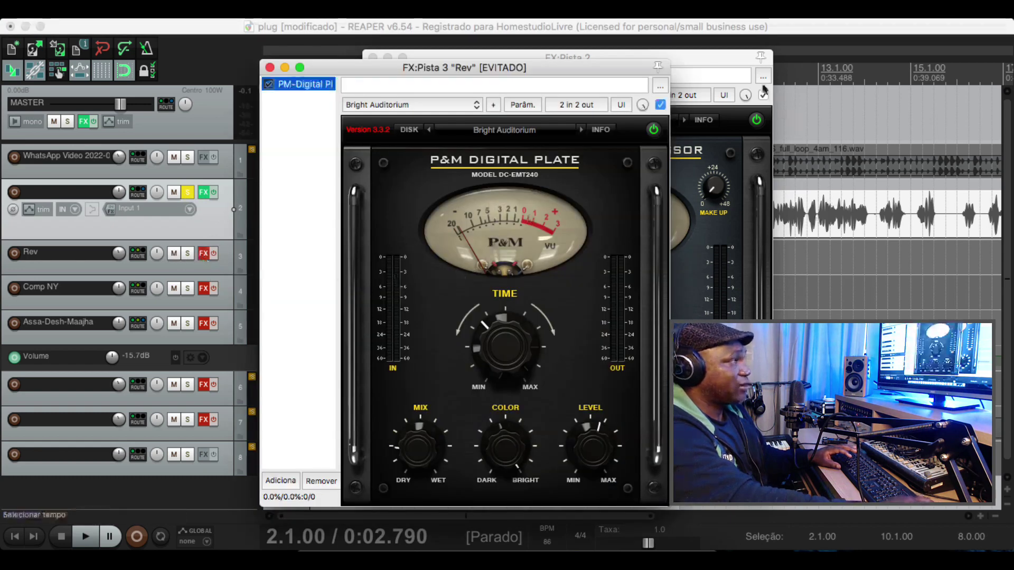
{"action": "left_click", "coordinate": [372, 56]}
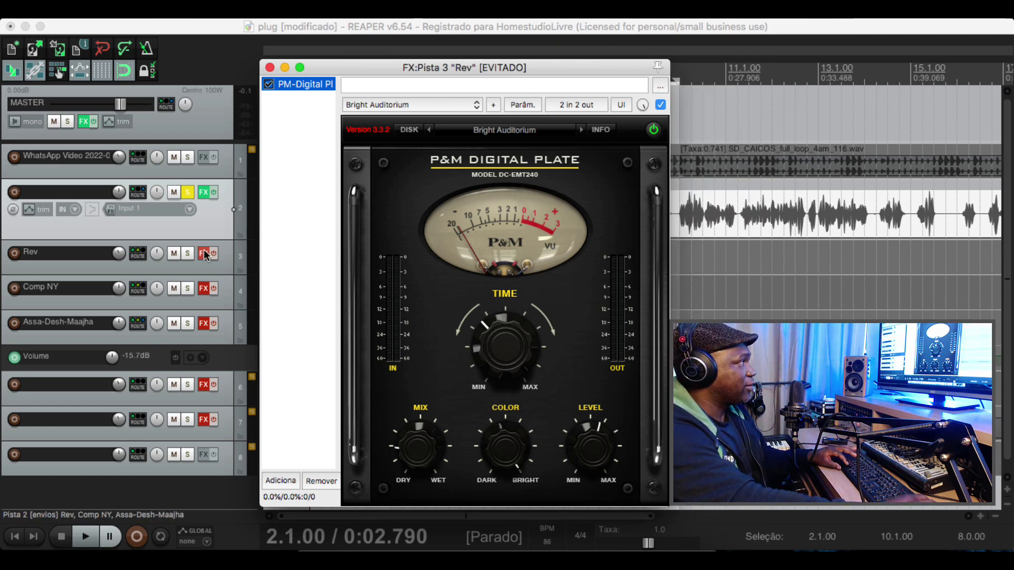
Solo the Rev track with track 2, enable its effects during playback to audition PM-Digital Plate, and stop playback
{"action": "left_click", "coordinate": [187, 255]}
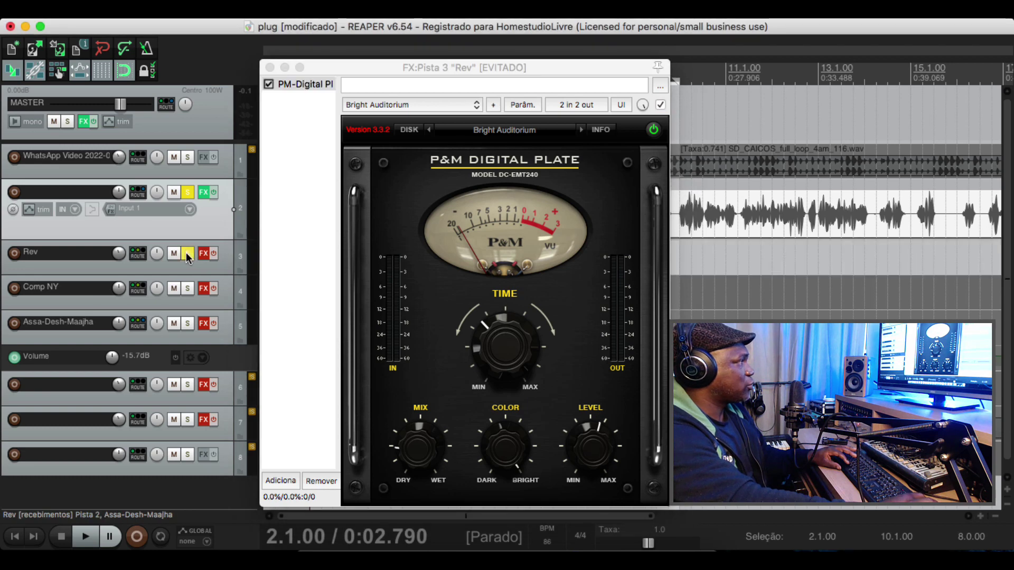
{"action": "key", "text": "space"}
{"action": "left_click", "coordinate": [213, 254]}
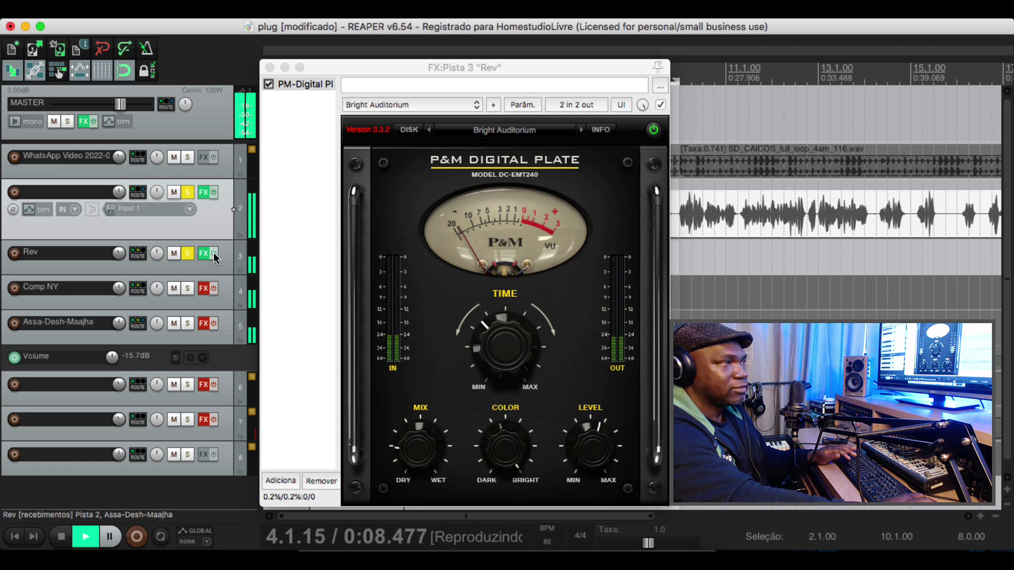
{"action": "key", "text": "space"}
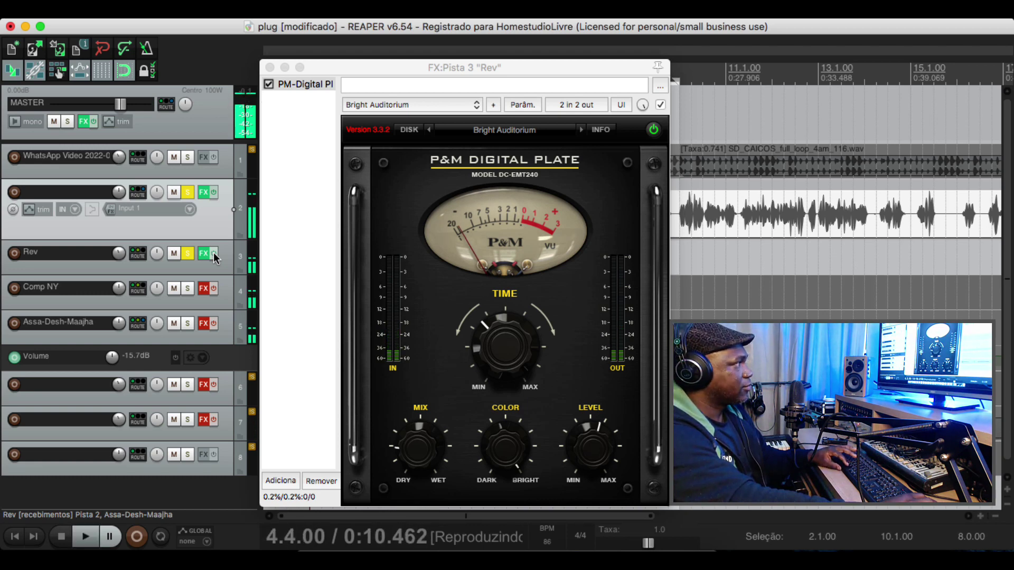
Enable the Comp NY track's PM-Retro Compressor, solo the track, and audition it with track 2 and Rev
{"action": "left_click", "coordinate": [207, 289]}
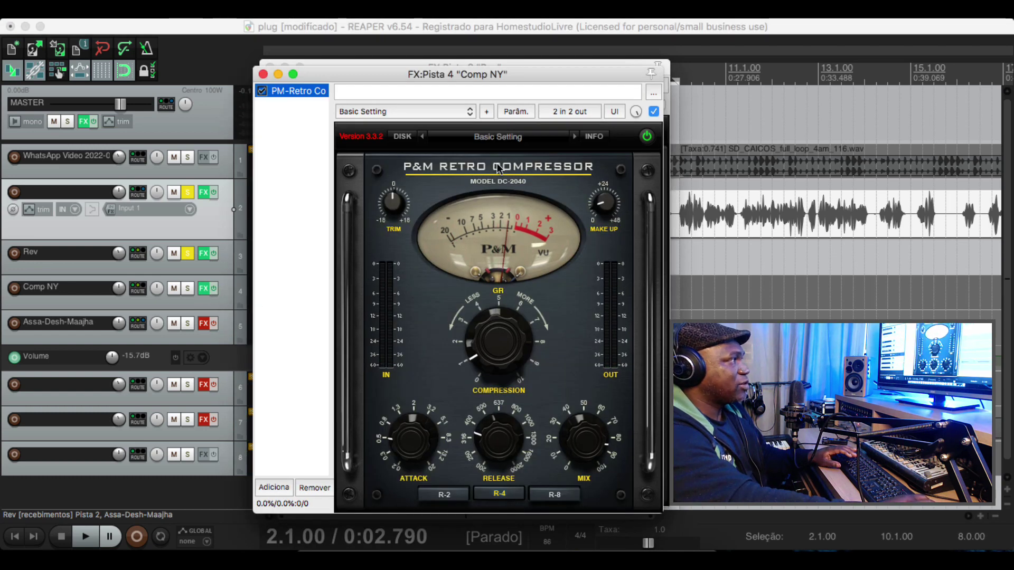
{"action": "left_click", "coordinate": [264, 76]}
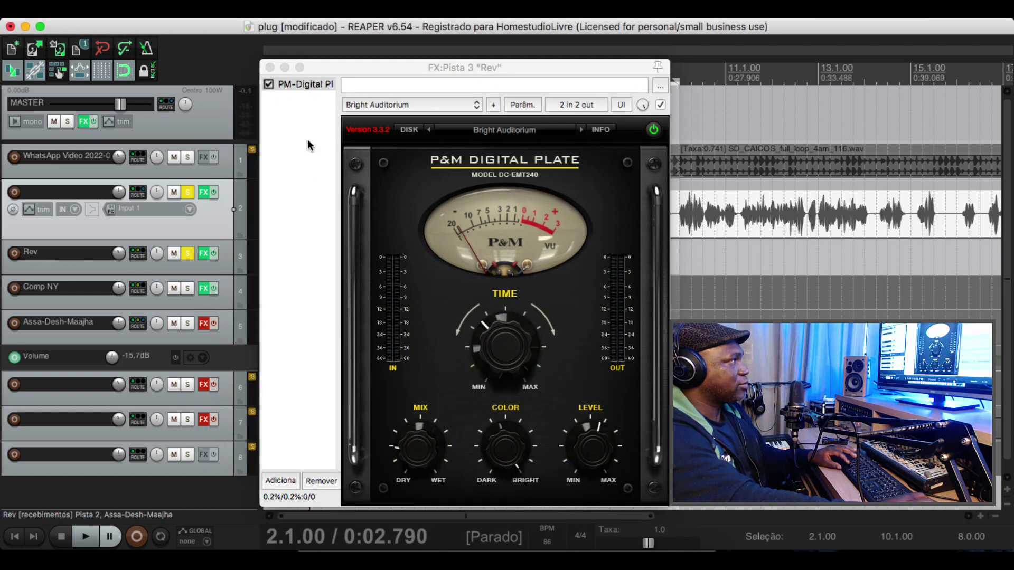
{"action": "key", "text": "space"}
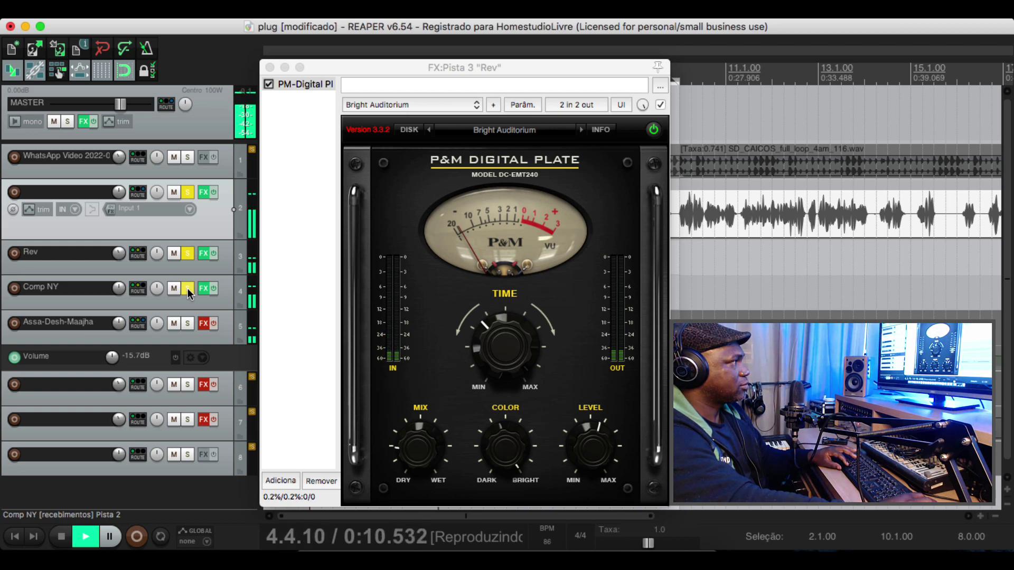
{"action": "left_click", "coordinate": [269, 67]}
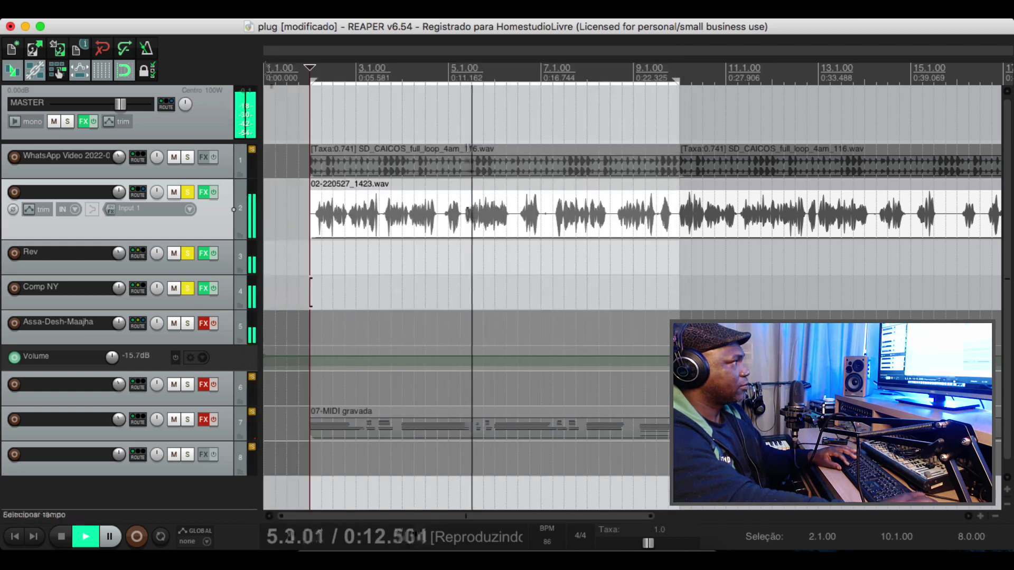
{"action": "key", "text": "space"}
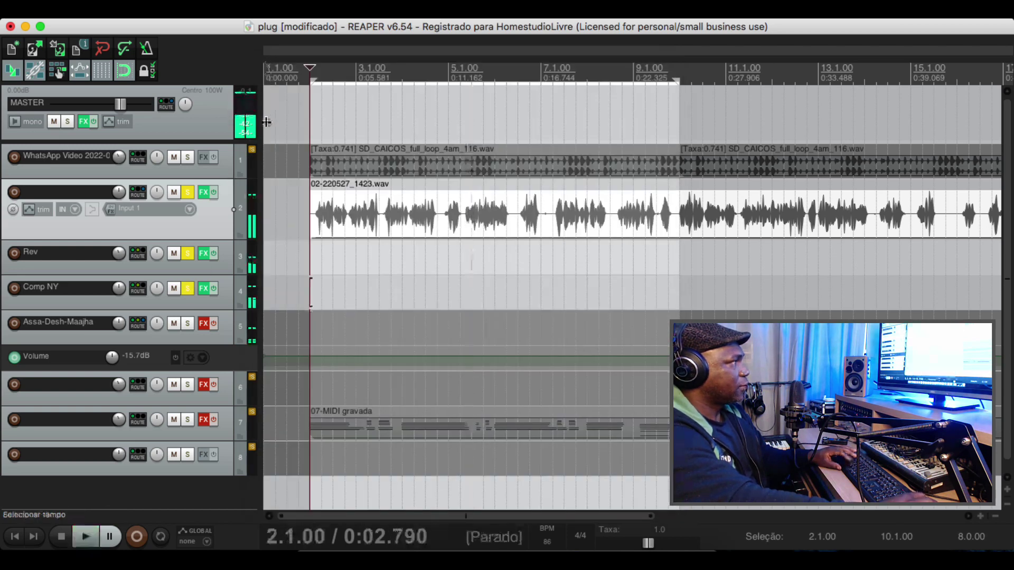
Raise PM-Gatevador's sensitivity on track 2 to about 5.5 and turn its decay just to the Fast side of Normal during playback
{"action": "left_click", "coordinate": [205, 191]}
{"action": "left_click", "coordinate": [409, 78]}
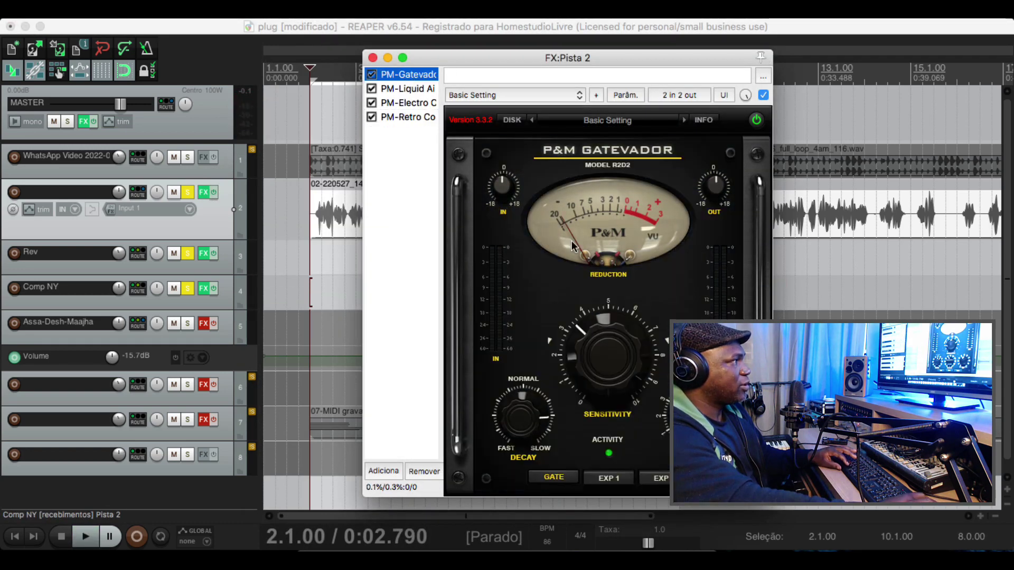
{"action": "key", "text": "space"}
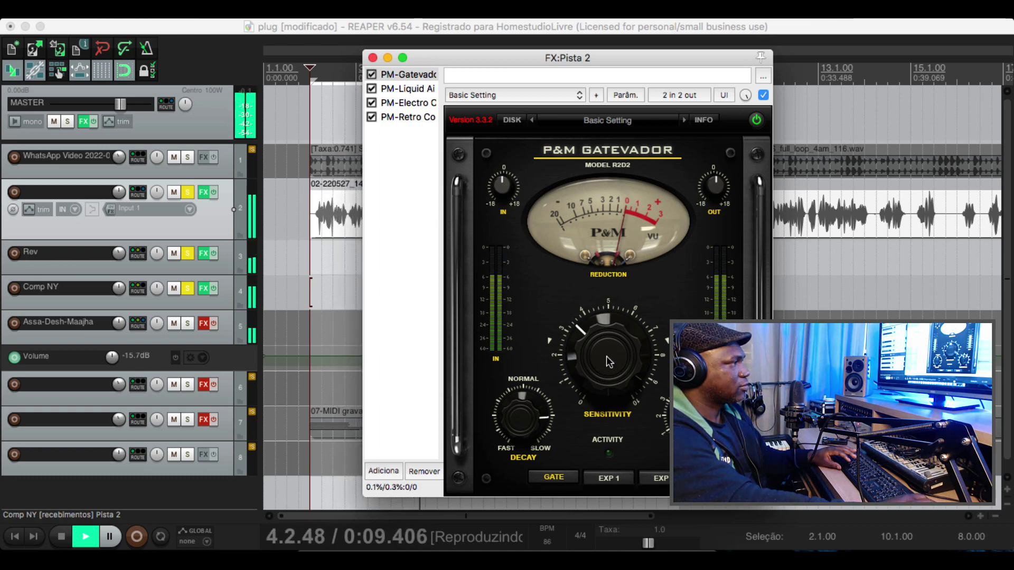
{"action": "mouse_move", "coordinate": [608, 362]}
{"action": "left_mouse_down"}
{"action": "mouse_move", "coordinate": [620, 327]}
{"action": "mouse_move", "coordinate": [623, 348]}
{"action": "left_mouse_up"}
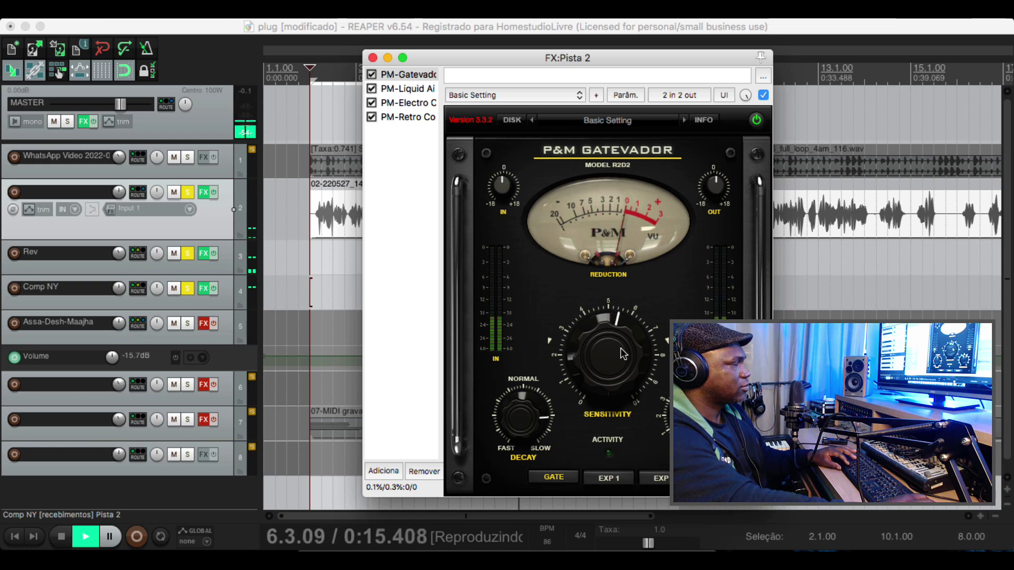
{"action": "left_click_drag", "start_coordinate": [541, 405], "coordinate": [550, 469]}
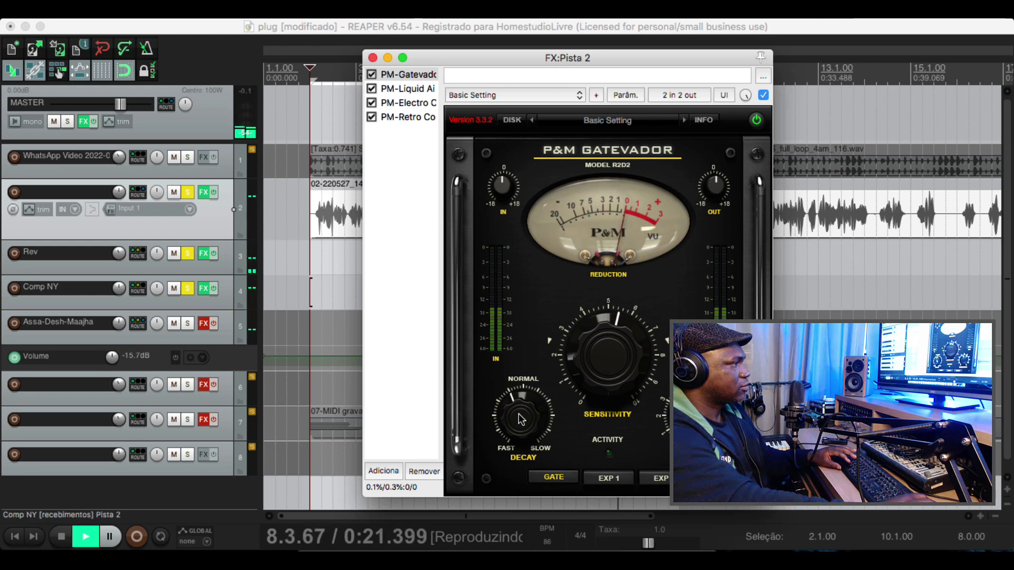
{"action": "key", "text": "space"}
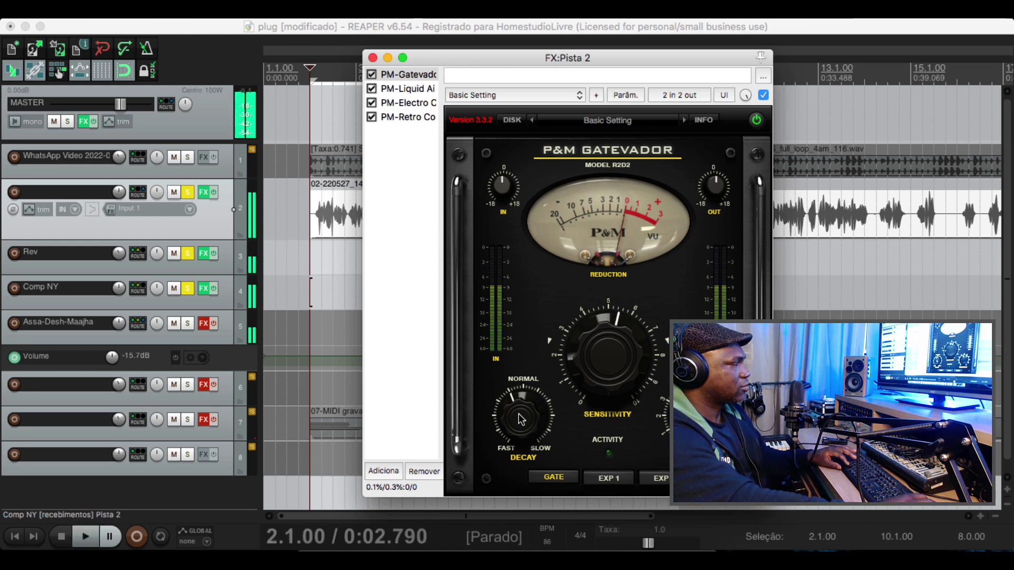
Unsolo track 2, Rev and Comp NY, enable the effects on tracks 5, 6 and 7, and play back the full mix
{"action": "left_click", "coordinate": [373, 58]}
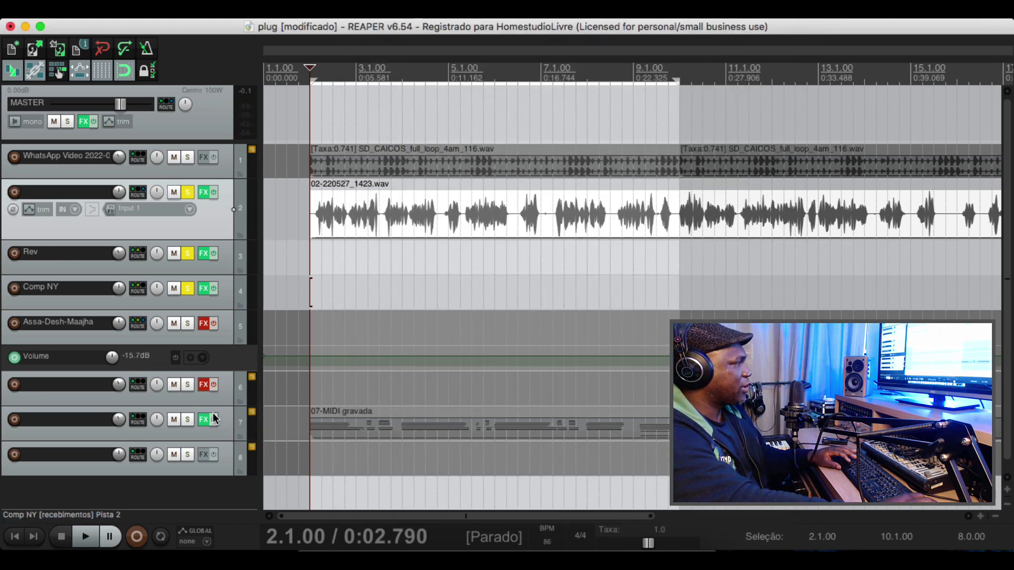
{"action": "left_click", "coordinate": [188, 193]}
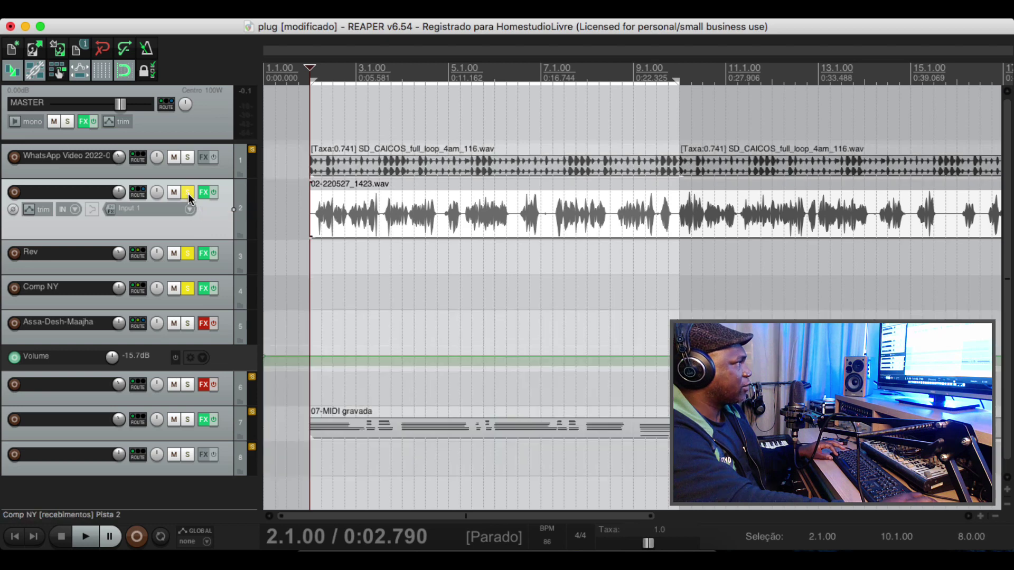
{"action": "left_click", "coordinate": [214, 323]}
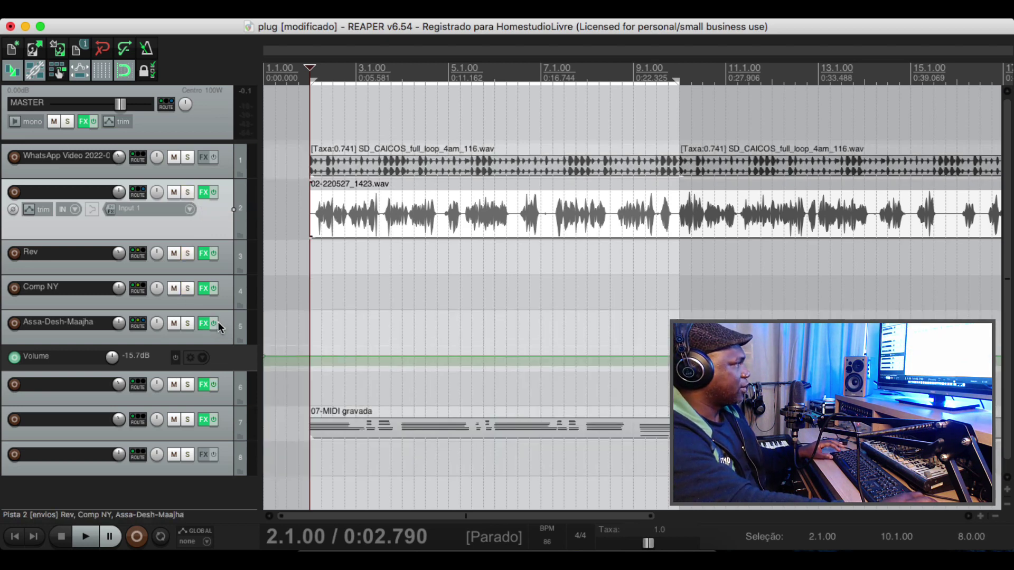
{"action": "key", "text": "space"}
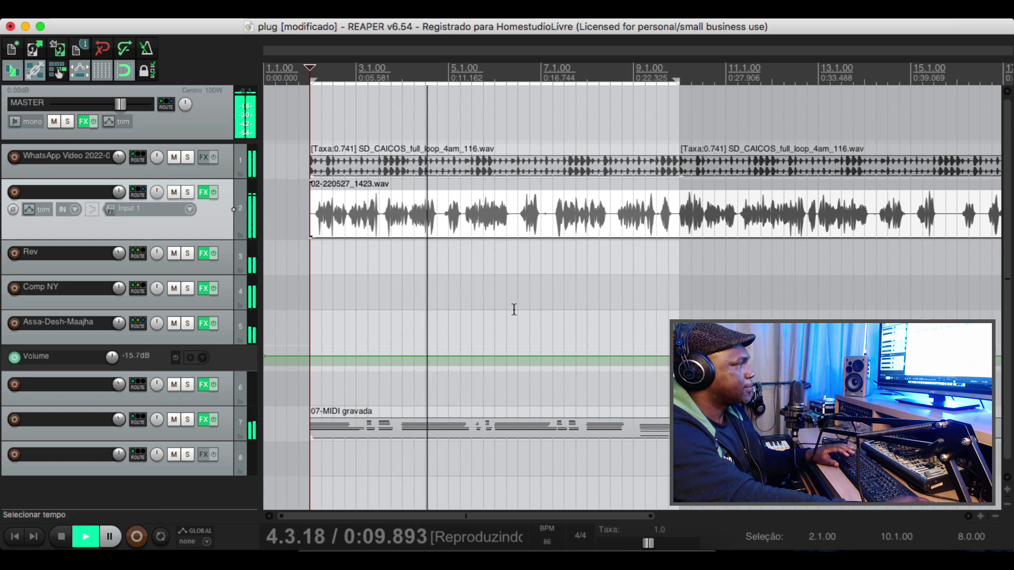
{"action": "scroll", "coordinate": [514, 310], "scroll_direction": "down", "scroll_amount": 1}
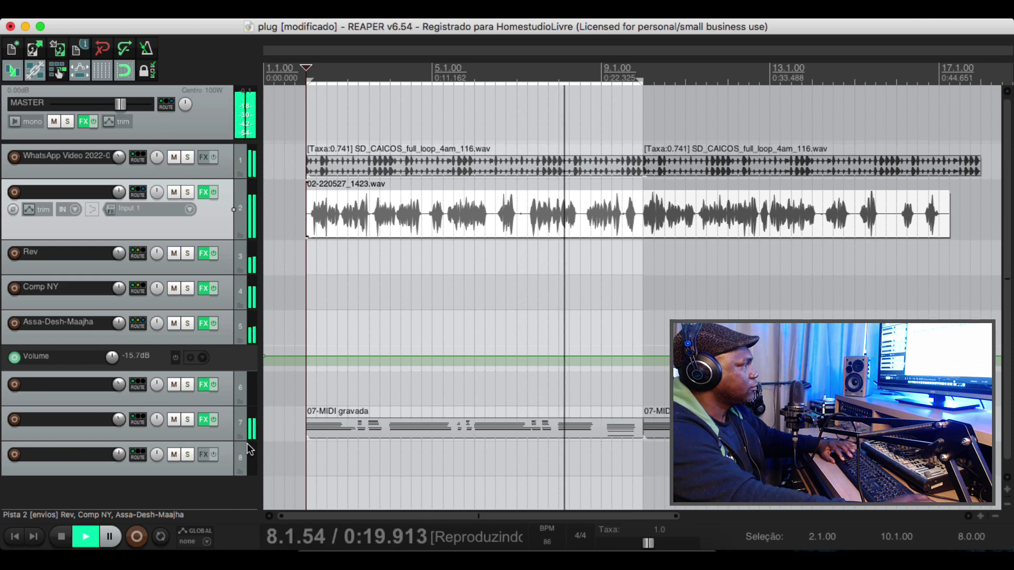
{"action": "key", "text": "space"}
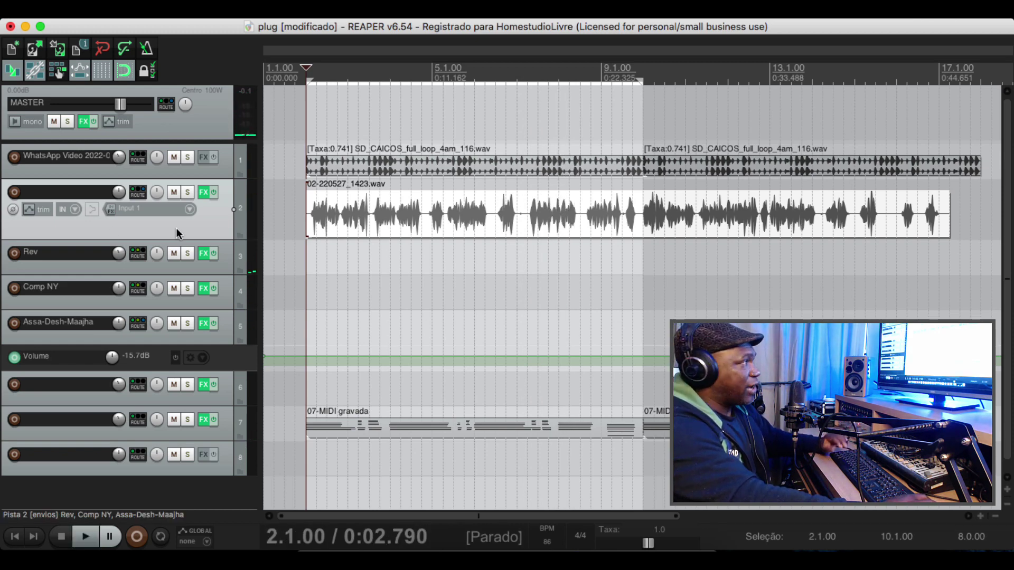
Solo track 1 and add the Plug and Mix PM-Electro Optical plug-in to it during playback
{"action": "left_click", "coordinate": [187, 157]}
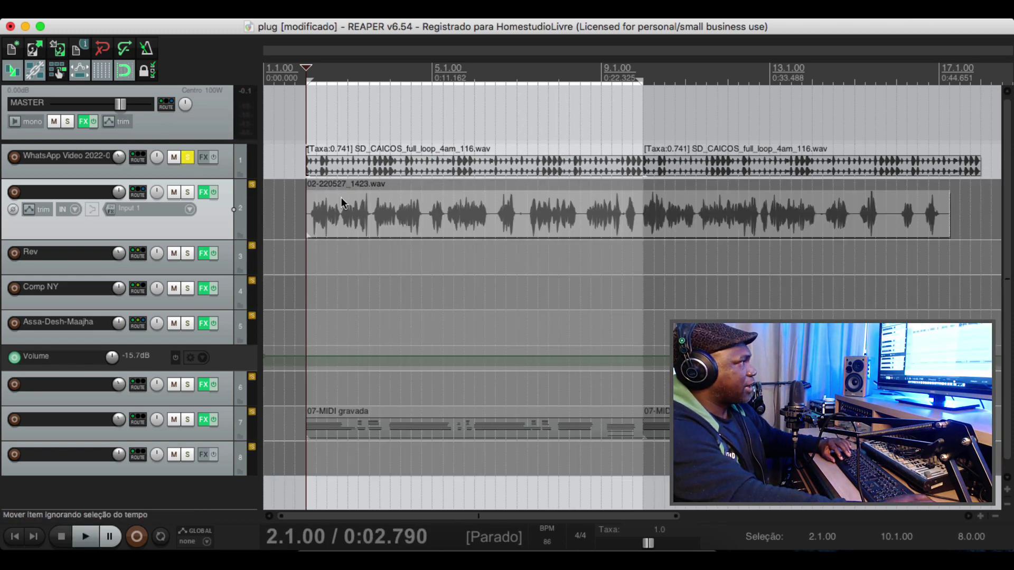
{"action": "key", "text": "space"}
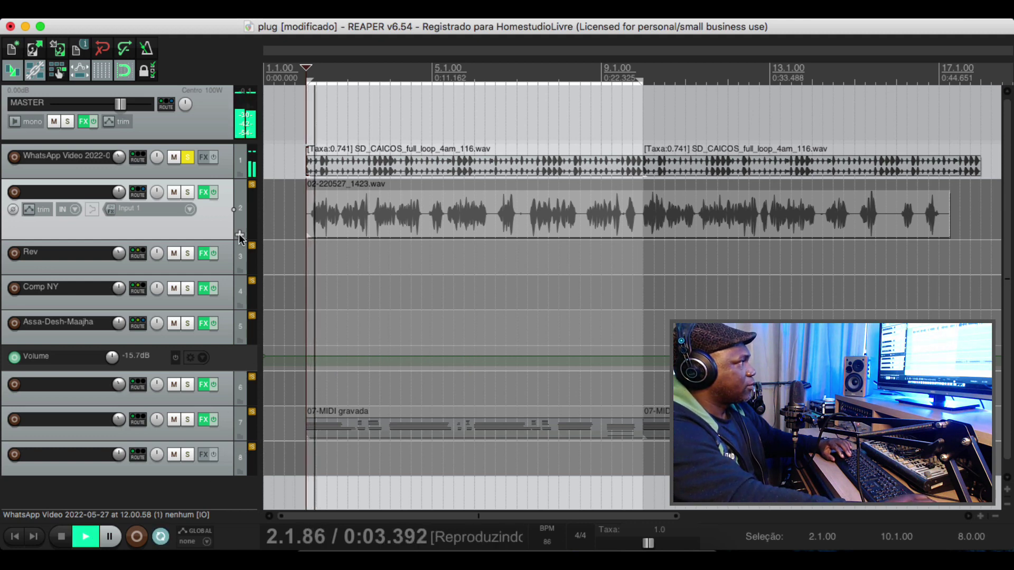
{"action": "left_click", "coordinate": [203, 157]}
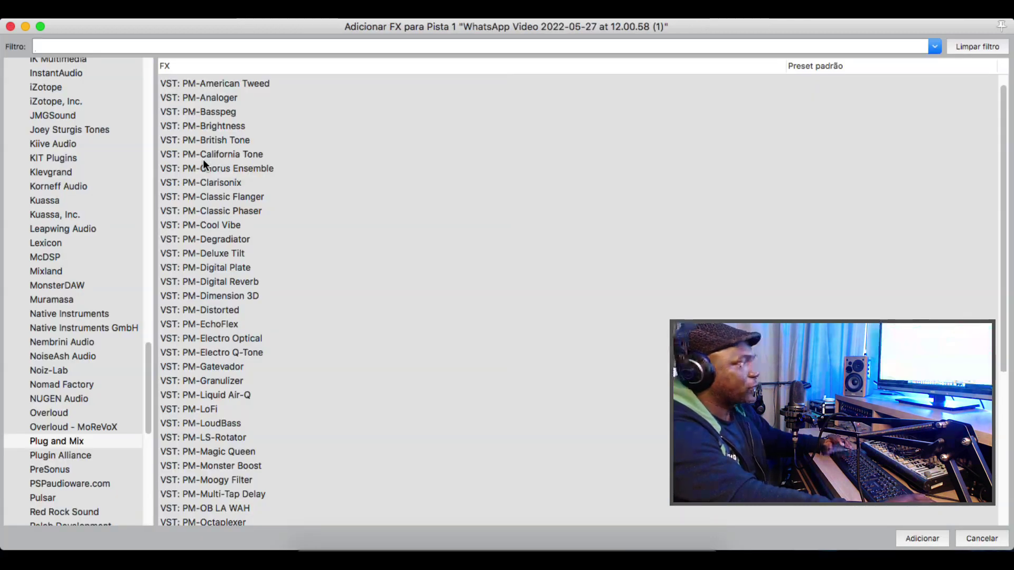
{"action": "left_click", "coordinate": [232, 342]}
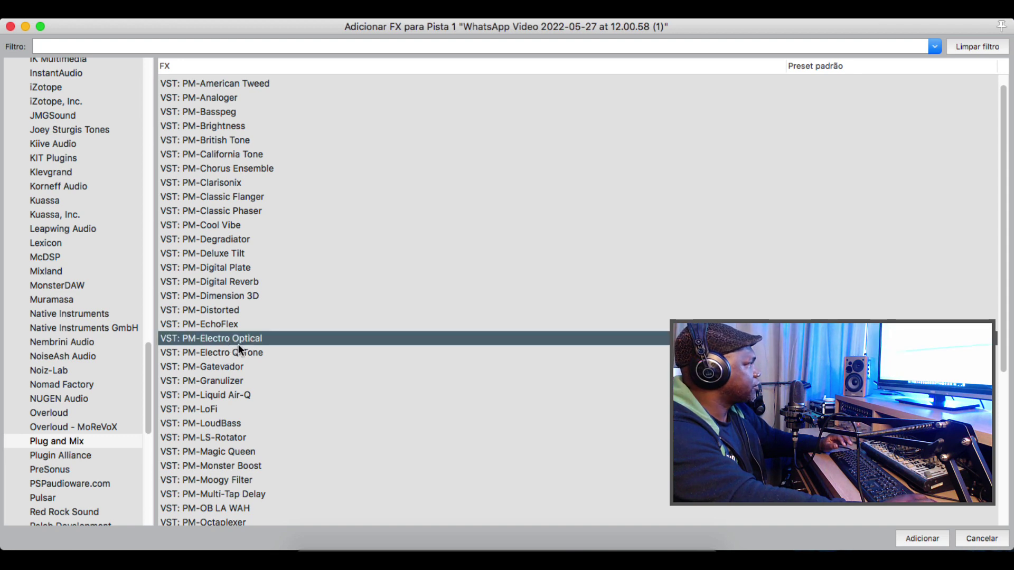
{"action": "left_click", "coordinate": [908, 539]}
{"action": "left_click_drag", "start_coordinate": [263, 53], "coordinate": [517, 55]}
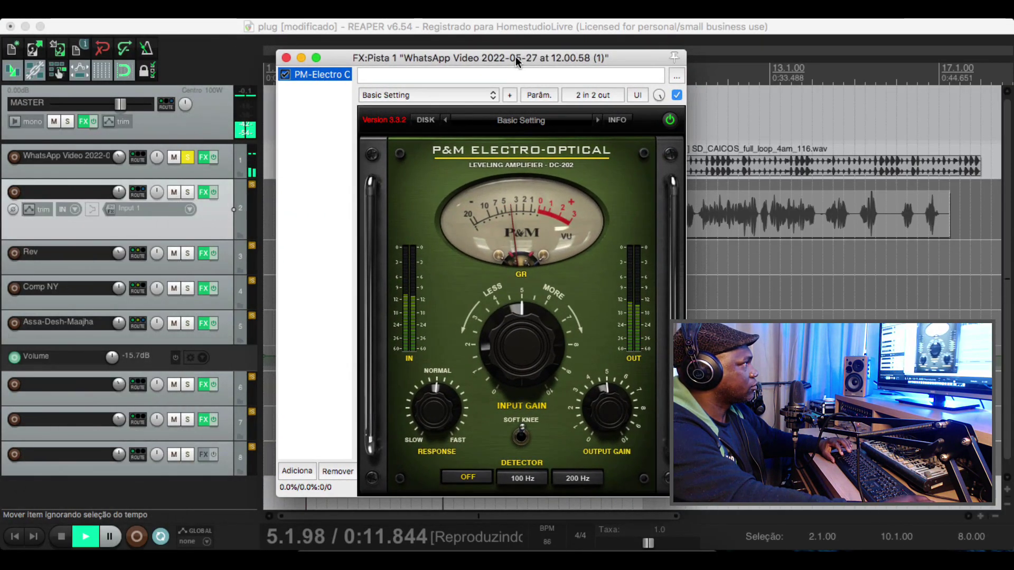
Step through PM-Electro Optical's presets to Bass 2, then set input gain to about 6.5 and output gain to 6.30
{"action": "left_click", "coordinate": [597, 120]}
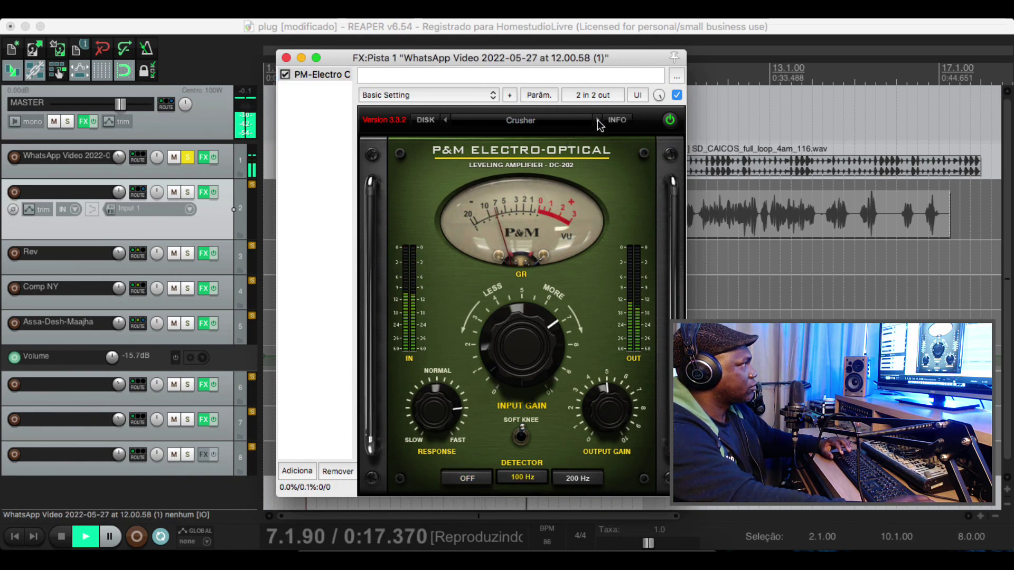
{"action": "left_click", "coordinate": [597, 120]}
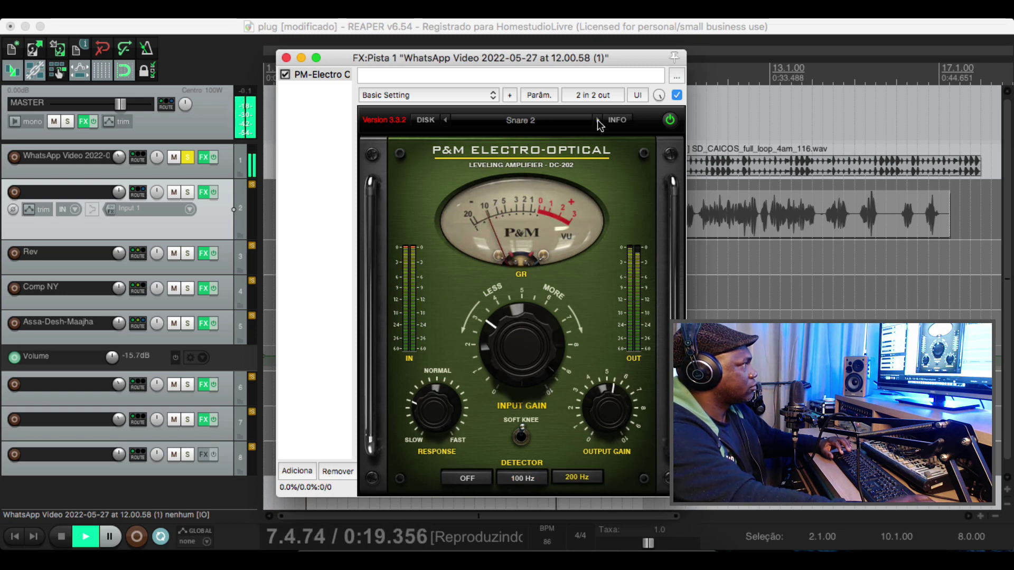
{"action": "left_click", "coordinate": [597, 120]}
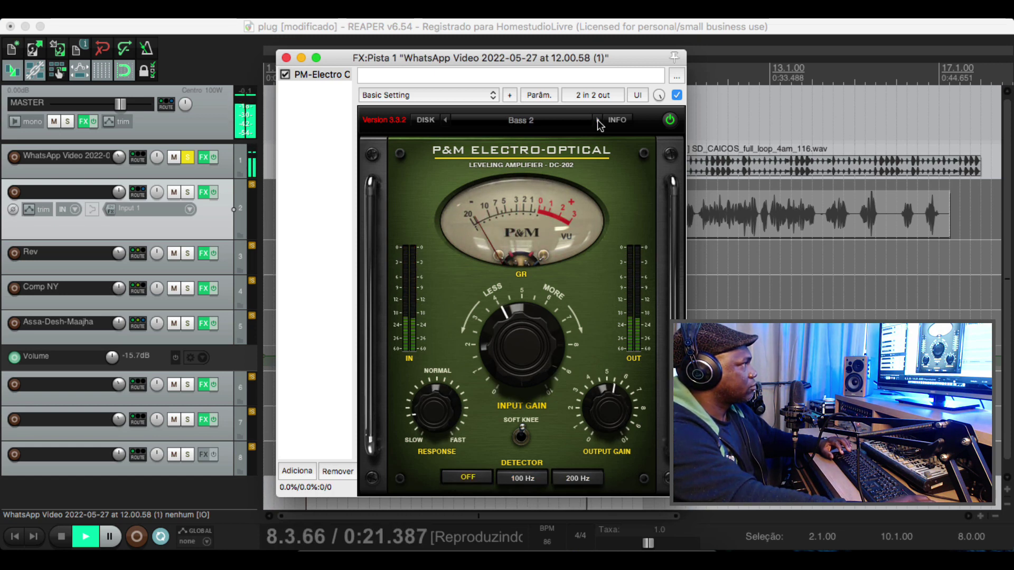
{"action": "left_click", "coordinate": [598, 119]}
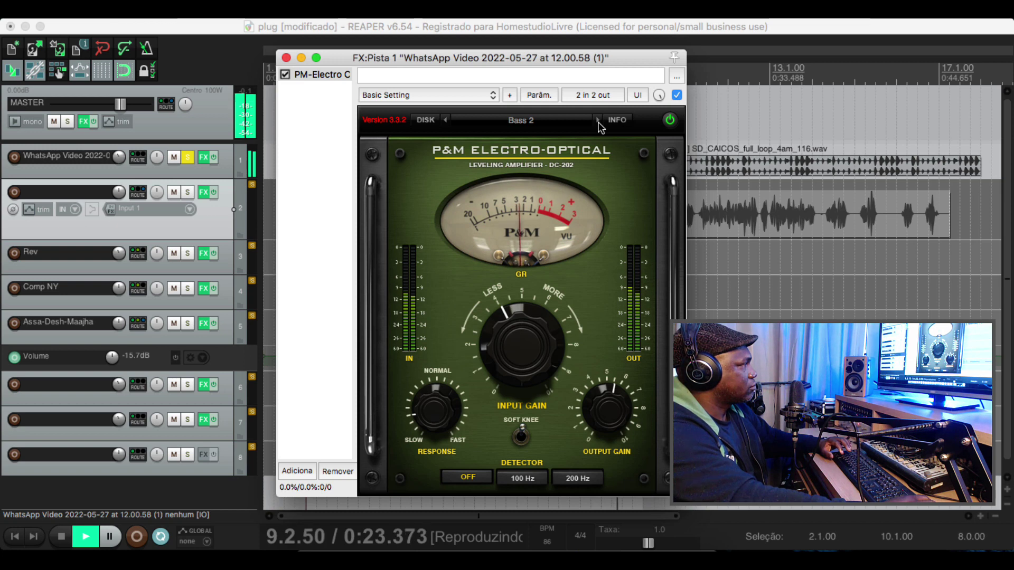
{"action": "left_click_drag", "start_coordinate": [544, 338], "coordinate": [542, 317]}
{"action": "left_click_drag", "start_coordinate": [612, 411], "coordinate": [610, 402]}
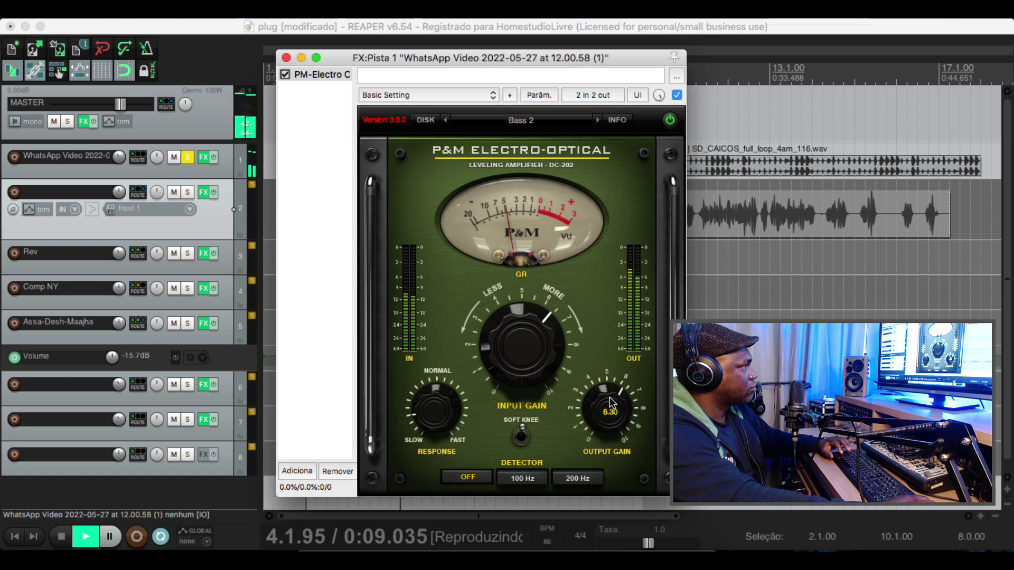
Close track 1's effects window, unsolo the track, and play back the full mix
{"action": "key", "text": "space"}
{"action": "left_click", "coordinate": [286, 57]}
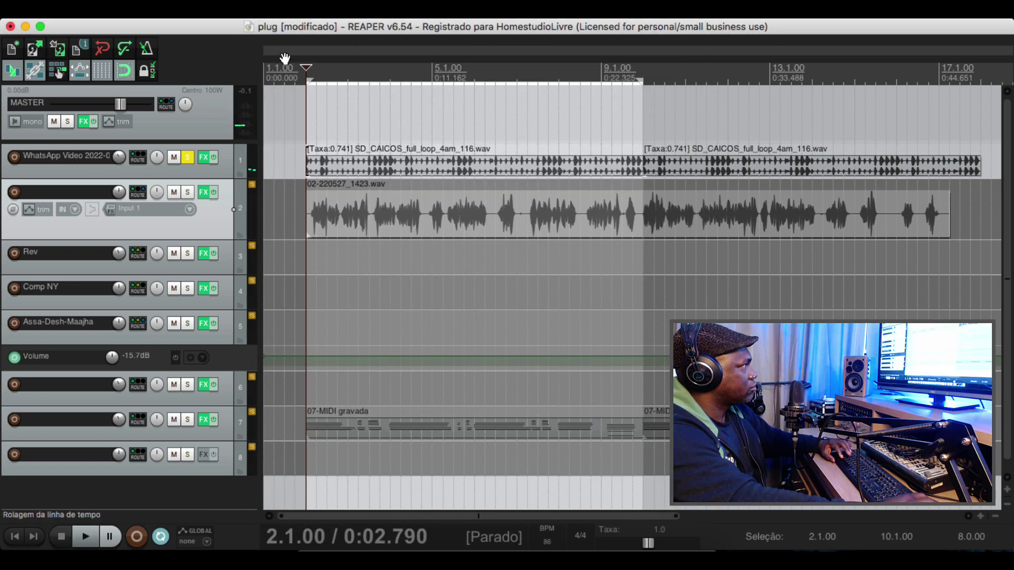
{"action": "key", "text": "space"}
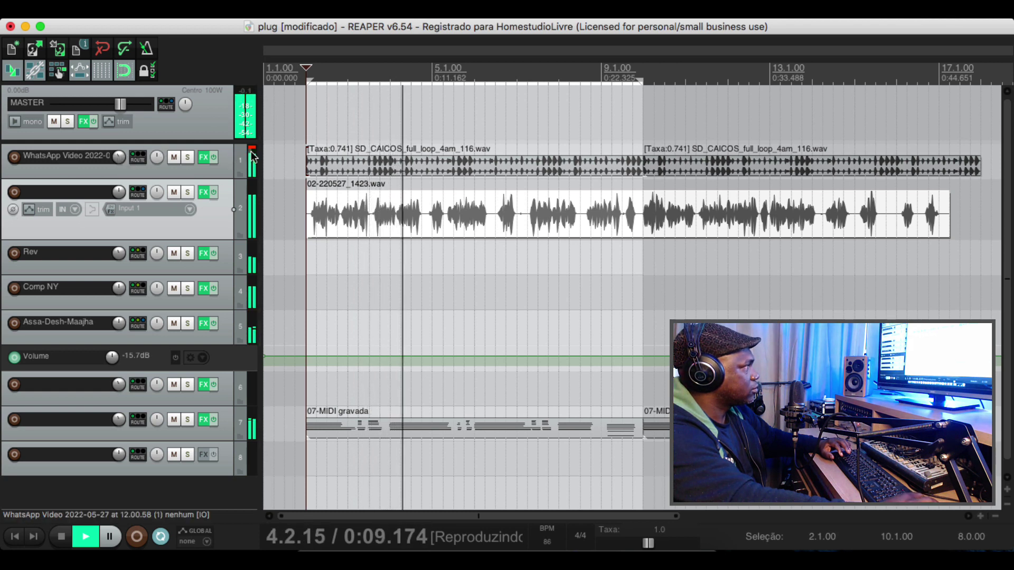
Lower track 1's volume during playback of the full mix, then stop playback
{"action": "mouse_move", "coordinate": [120, 161]}
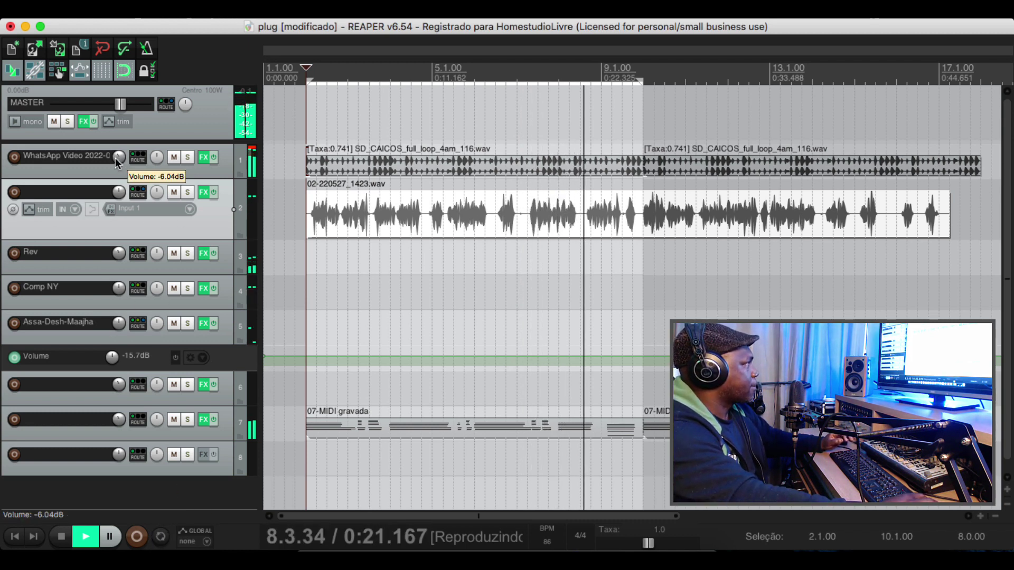
{"action": "left_click_drag", "start_coordinate": [117, 161], "coordinate": [117, 174]}
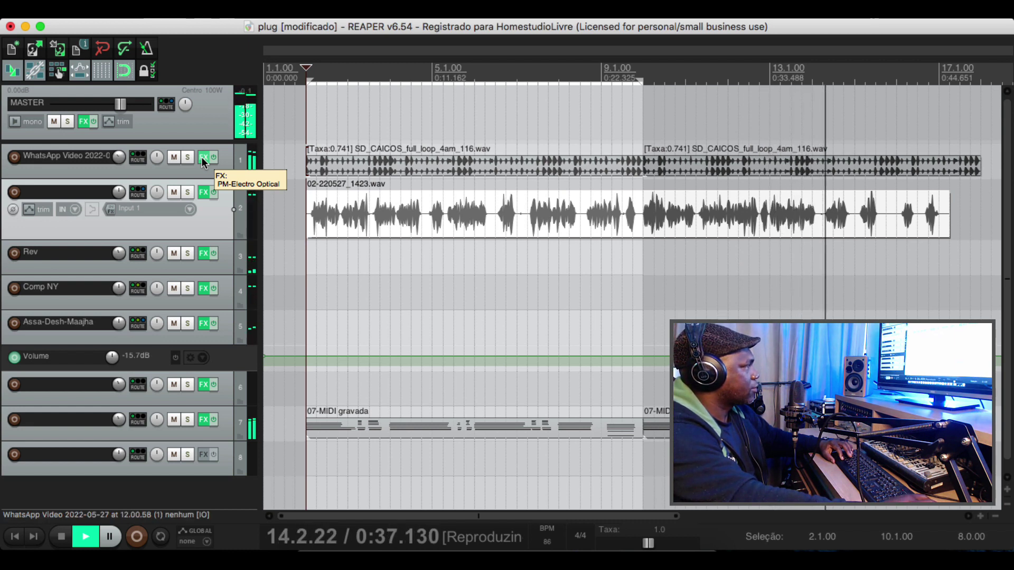
{"action": "key", "text": "space"}
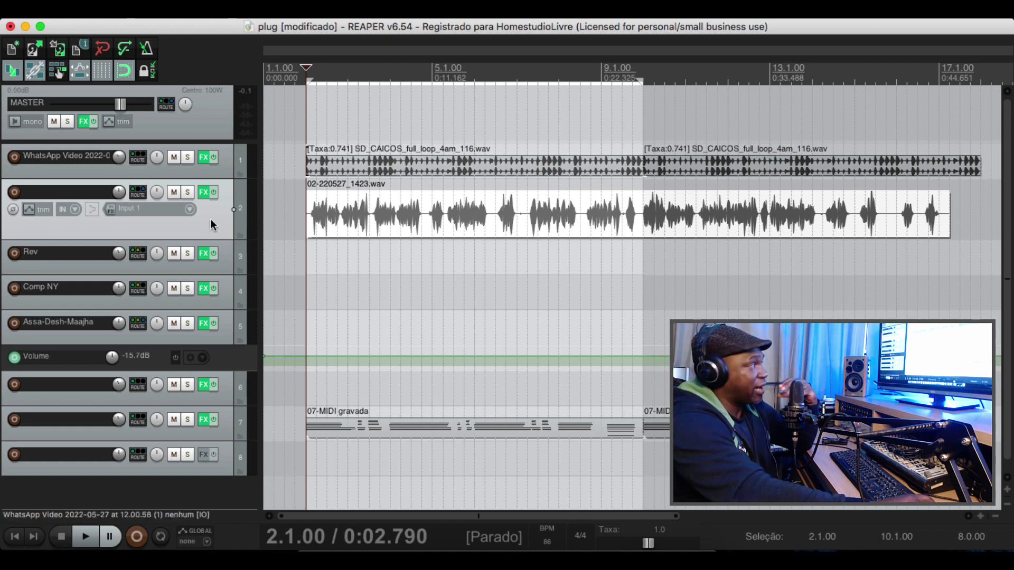
Review the effects chain on track 2, start playback of the full mix, and close the effects window
{"action": "left_click", "coordinate": [205, 192]}
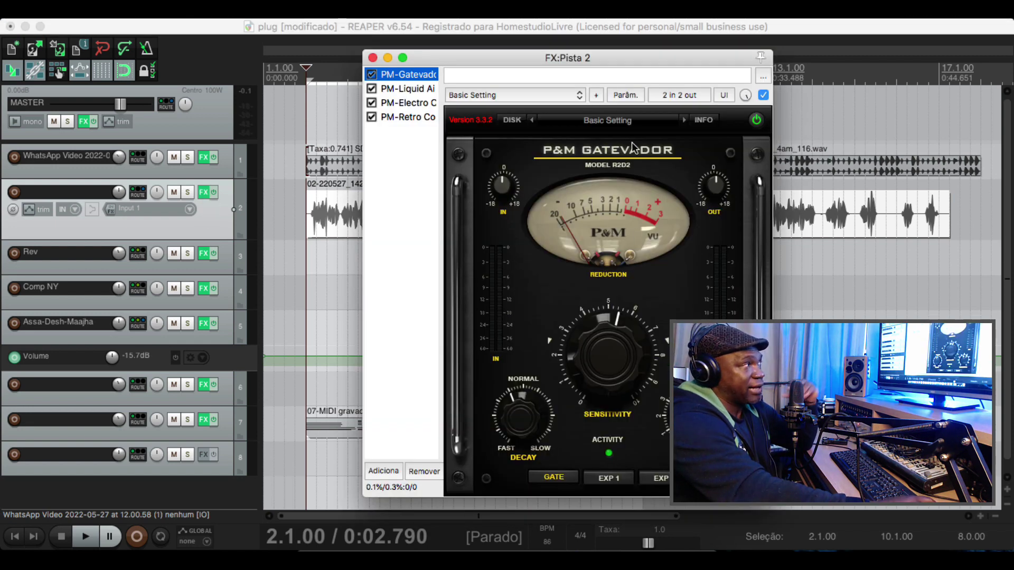
{"action": "left_click_drag", "start_coordinate": [631, 59], "coordinate": [537, 97]}
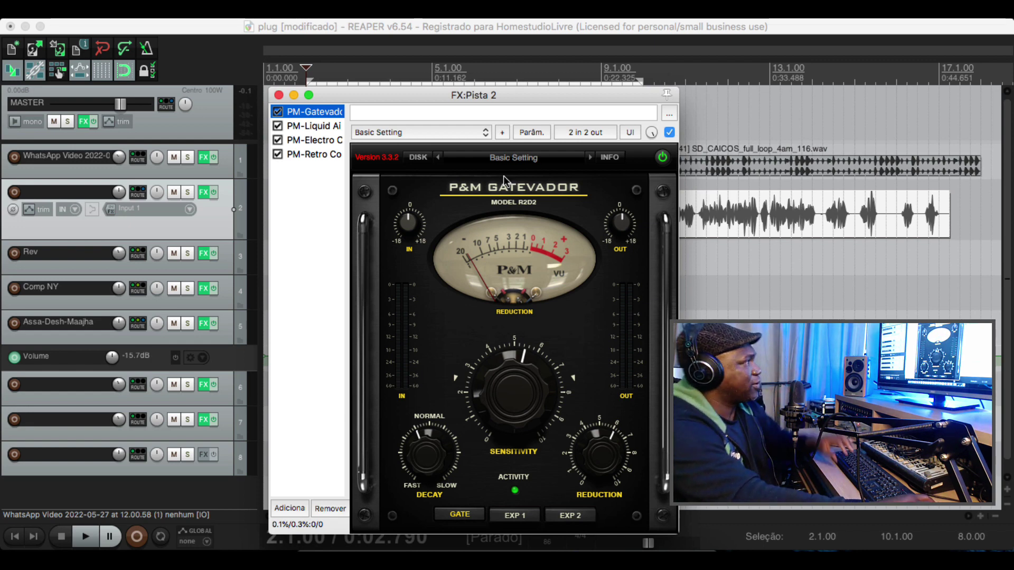
{"action": "key", "text": "space"}
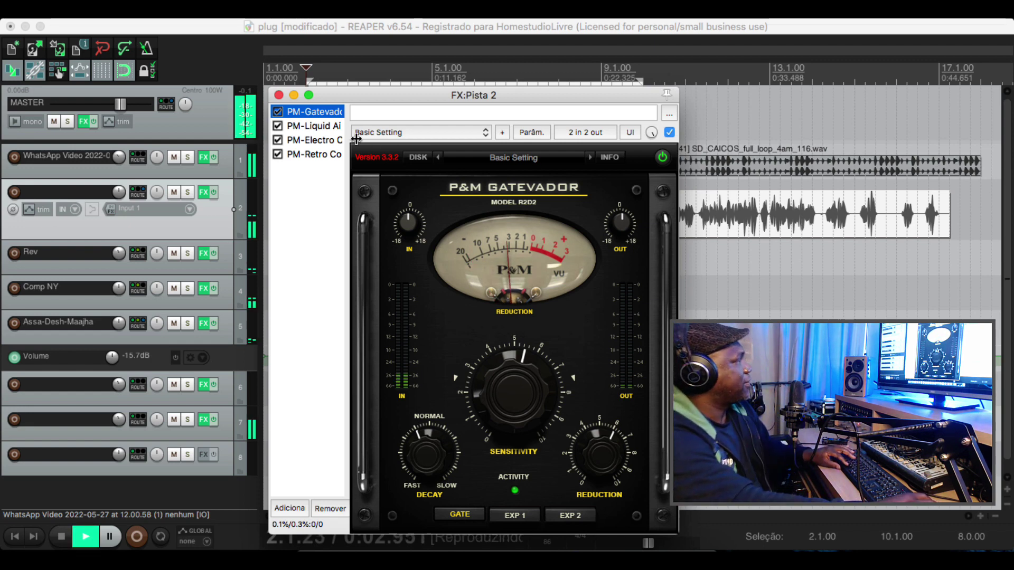
{"action": "left_click", "coordinate": [279, 94]}
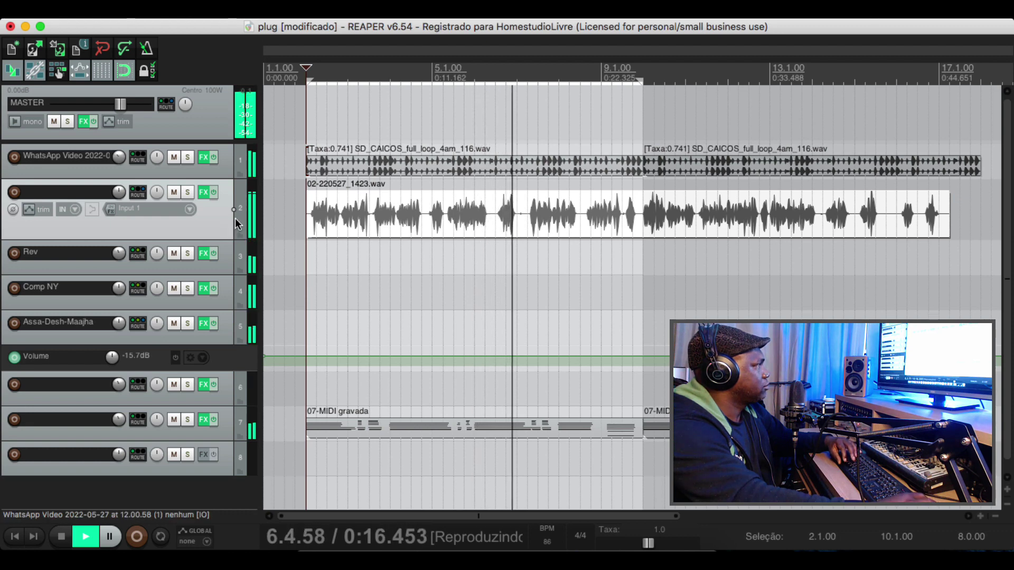
Add the Plug and Mix PM-Dimension 3D plug-in to the end of track 2's effects chain during playback
{"action": "left_click", "coordinate": [202, 194]}
{"action": "left_click", "coordinate": [311, 154]}
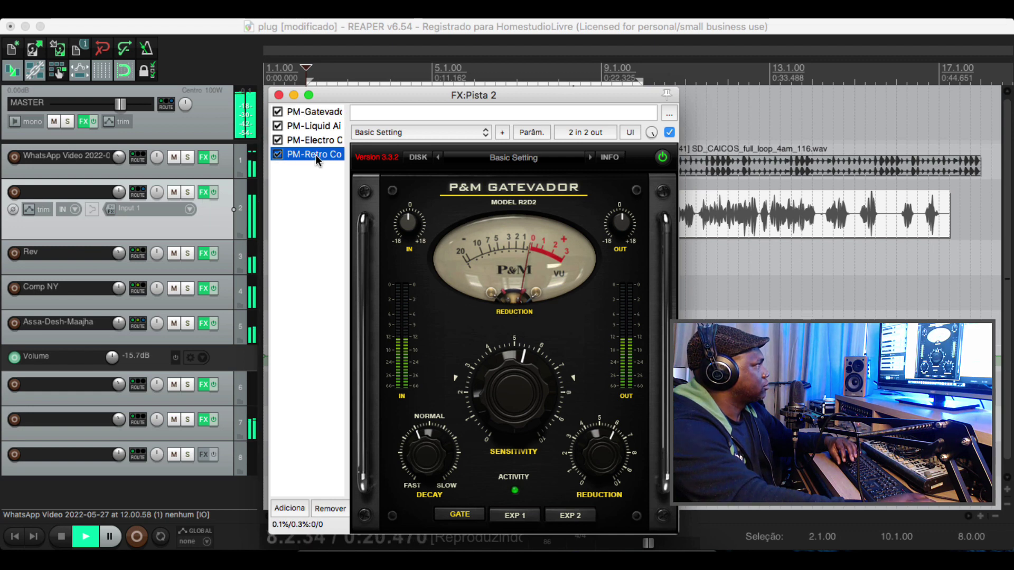
{"action": "left_click", "coordinate": [292, 507]}
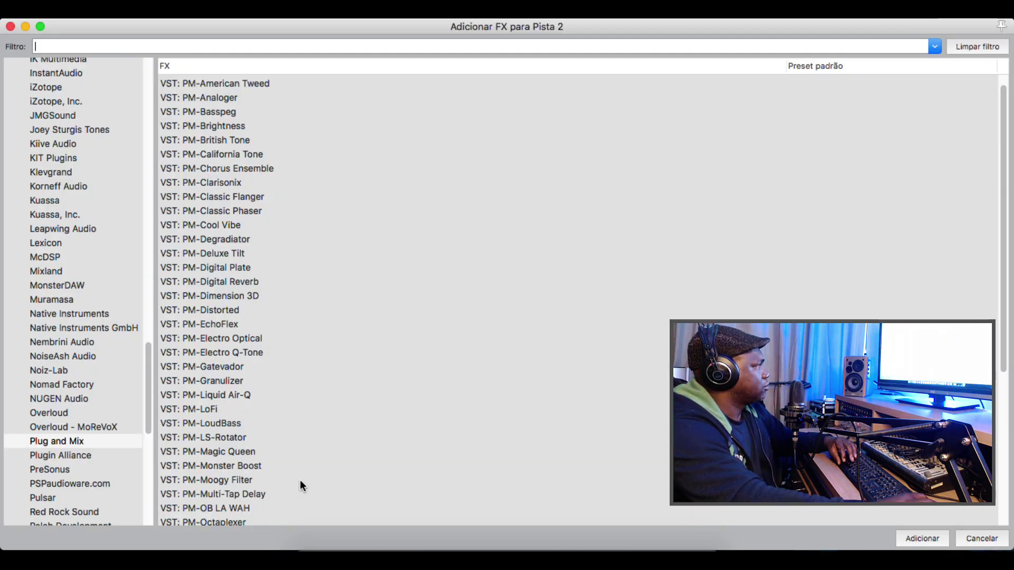
{"action": "left_click", "coordinate": [240, 295]}
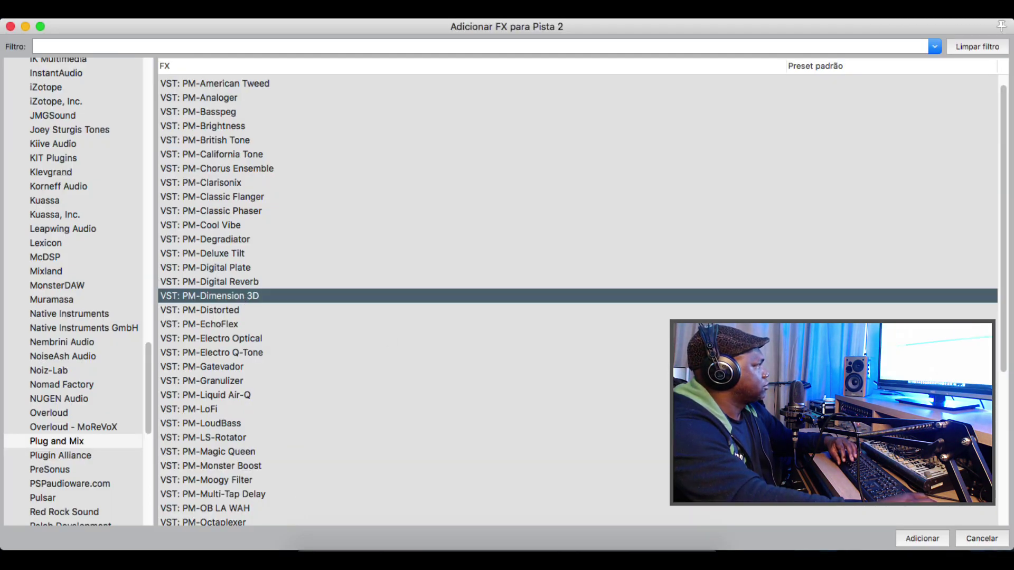
{"action": "left_click", "coordinate": [905, 537]}
Try Detune settings with mode D3 in PM-Dimension 3D, then load the Synth Detuner preset and set Detune to about 5.5
{"action": "mouse_move", "coordinate": [515, 403]}
{"action": "left_mouse_down"}
{"action": "mouse_move", "coordinate": [517, 371]}
{"action": "mouse_move", "coordinate": [520, 414]}
{"action": "left_mouse_up"}
{"action": "left_click", "coordinate": [569, 515]}
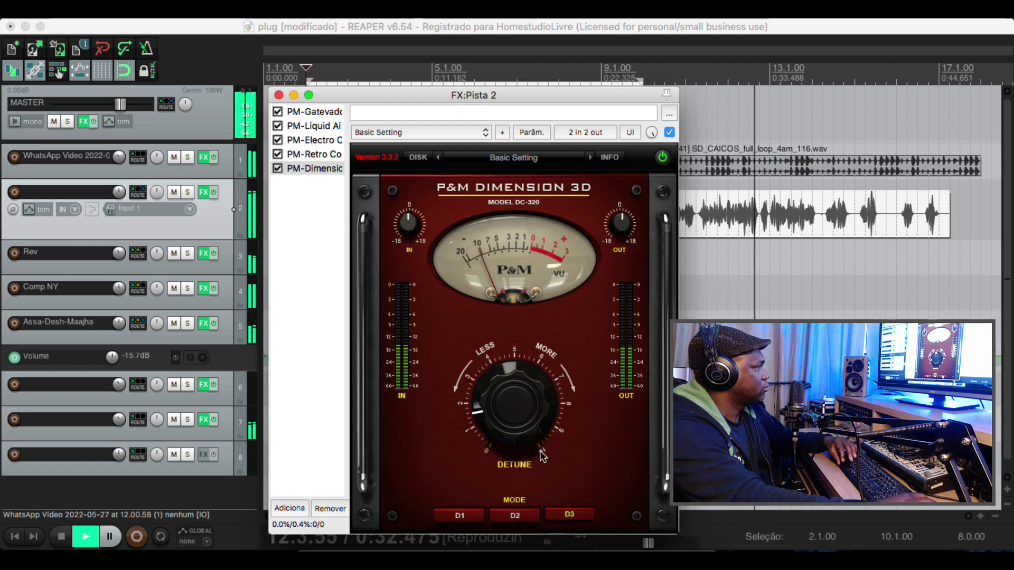
{"action": "left_click_drag", "start_coordinate": [537, 455], "coordinate": [524, 407]}
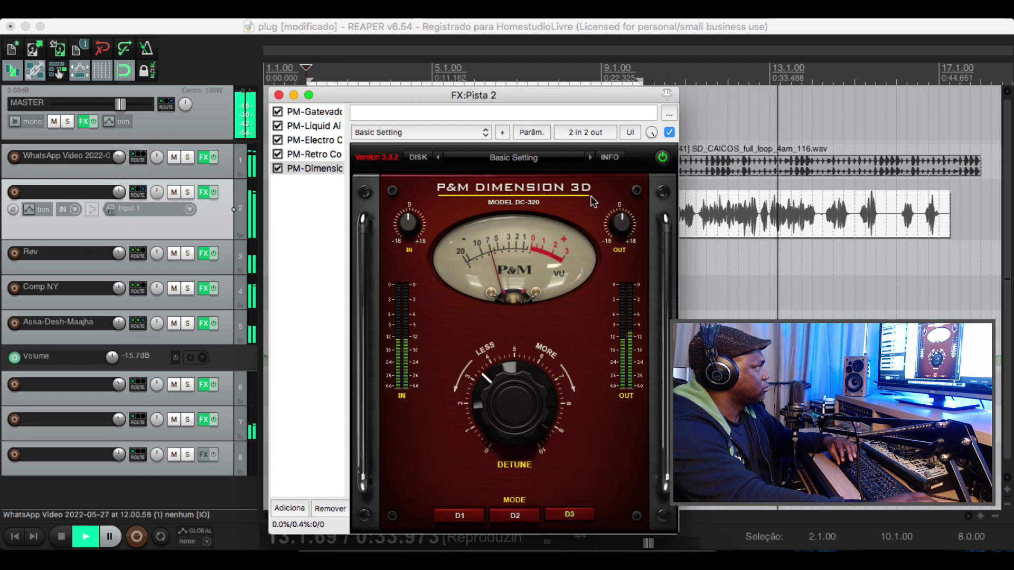
{"action": "left_click", "coordinate": [591, 158]}
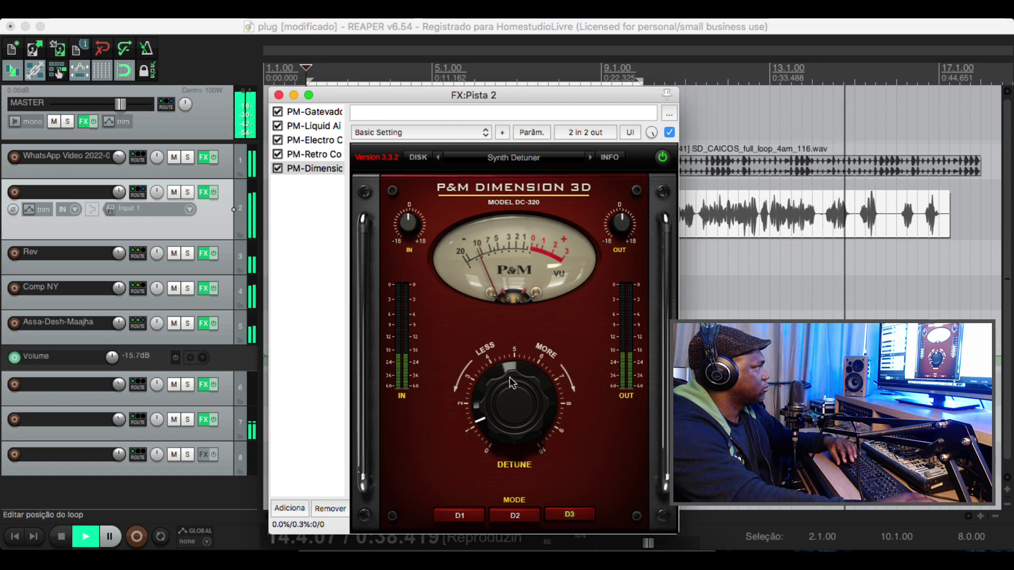
{"action": "left_click_drag", "start_coordinate": [520, 412], "coordinate": [527, 368]}
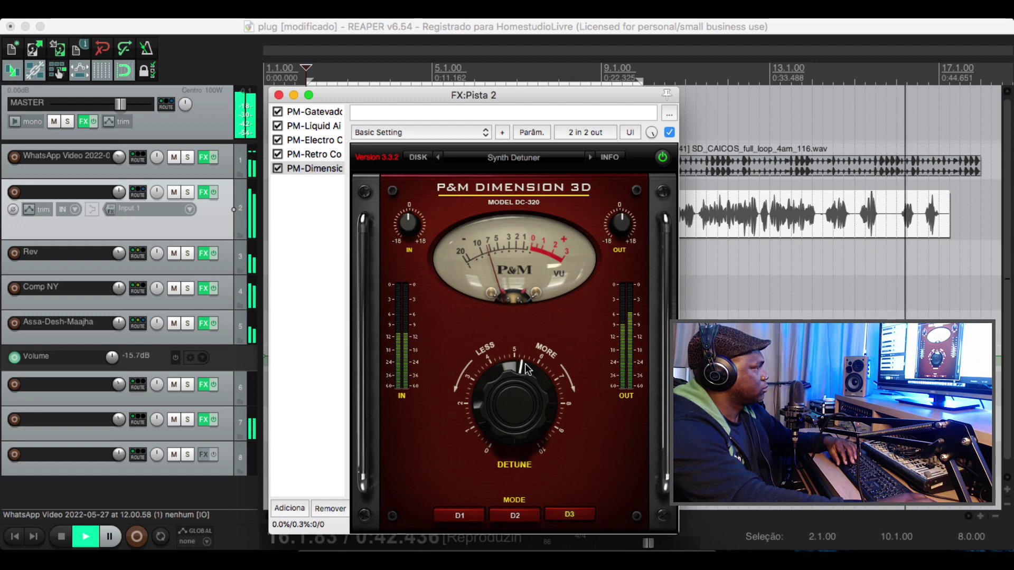